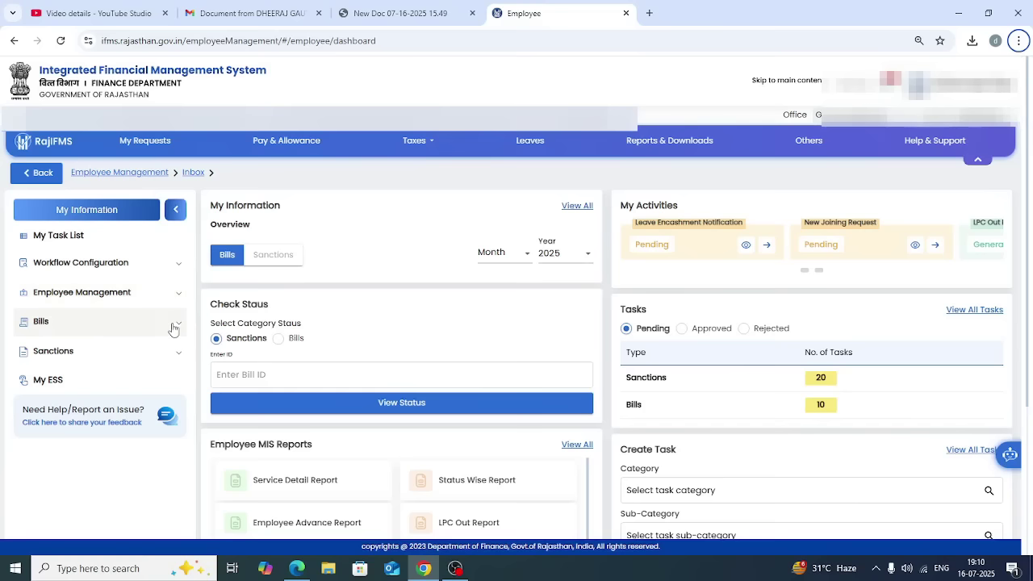
Open the Bill Correction Bulk page from the Bill Correction section of Bills
{"action": "left_click", "coordinate": [178, 323]}
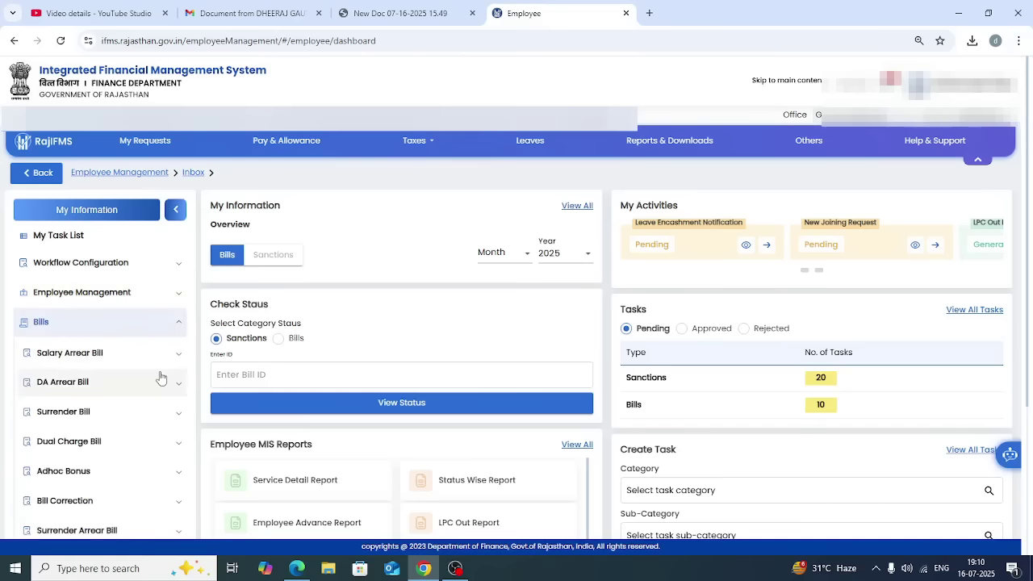
{"action": "scroll", "coordinate": [165, 375], "scroll_direction": "down", "scroll_amount": 3}
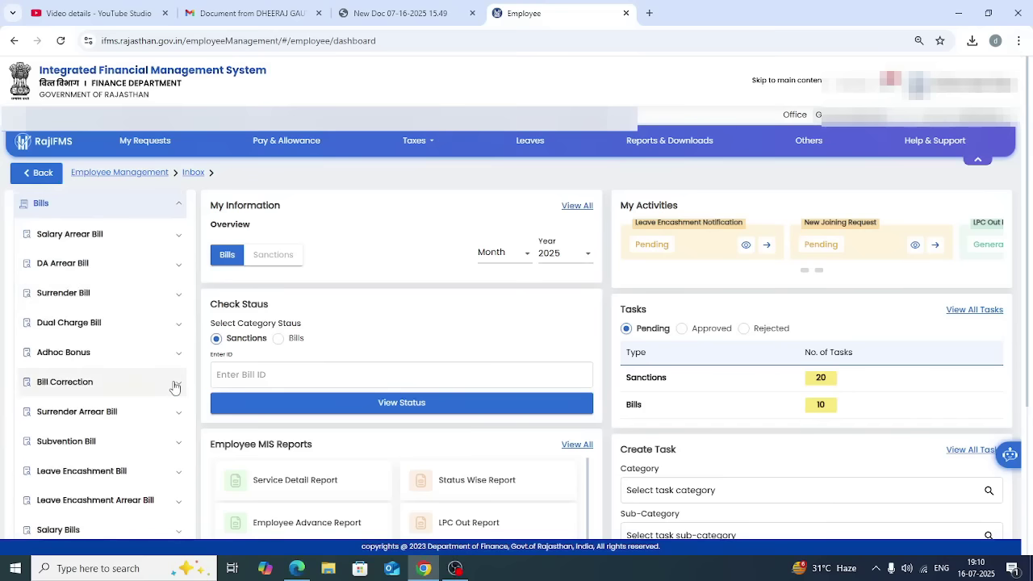
{"action": "left_click", "coordinate": [175, 387]}
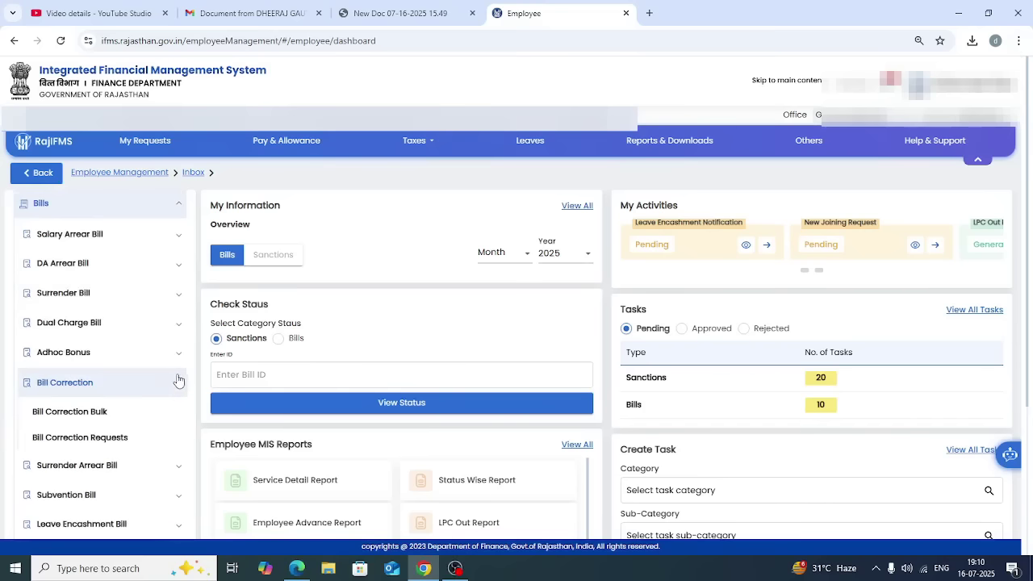
{"action": "left_click", "coordinate": [77, 417]}
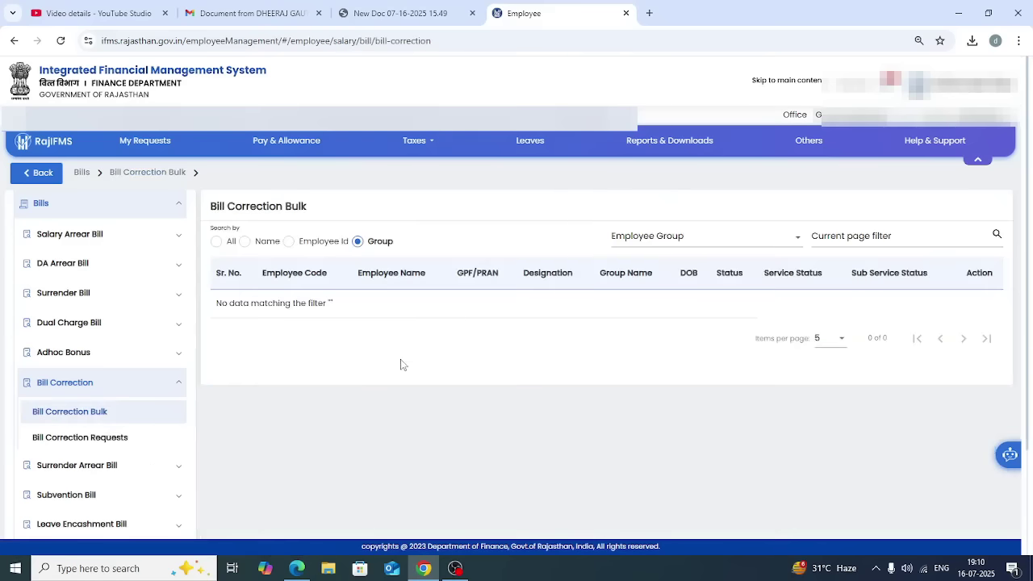
List all employees for bulk bill correction and increase the number of items shown per page
{"action": "left_click", "coordinate": [216, 241]}
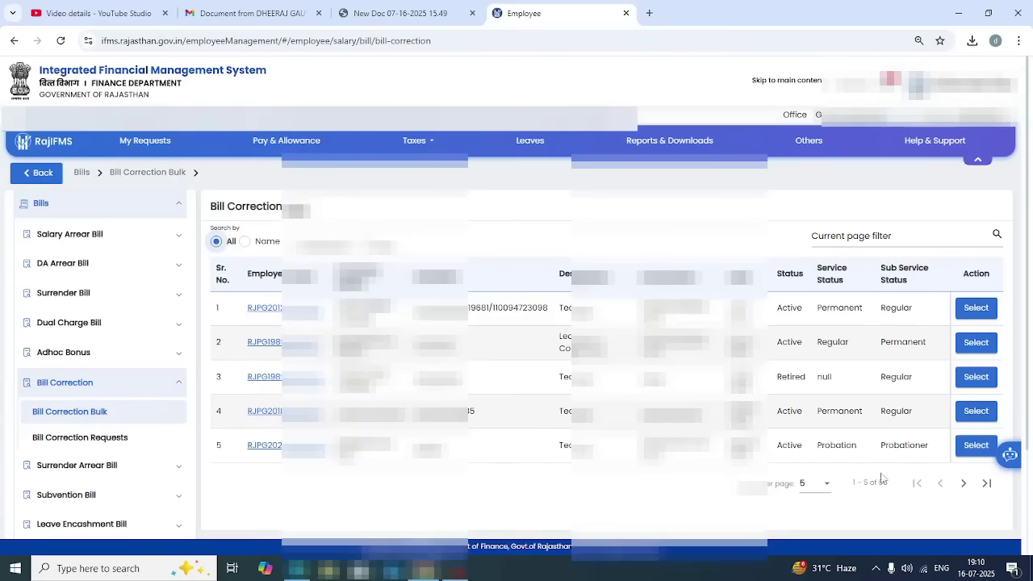
{"action": "left_click", "coordinate": [822, 485]}
{"action": "left_click", "coordinate": [811, 465]}
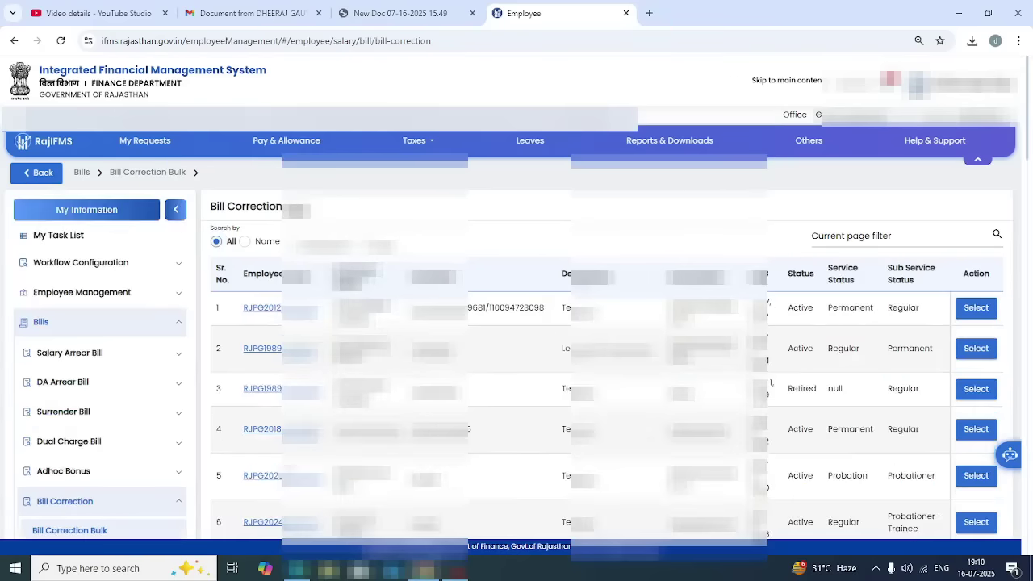
Select the employee in row 41 for bill correction and open the Download Format settings
{"action": "scroll", "coordinate": [335, 433], "scroll_direction": "down", "scroll_amount": 4}
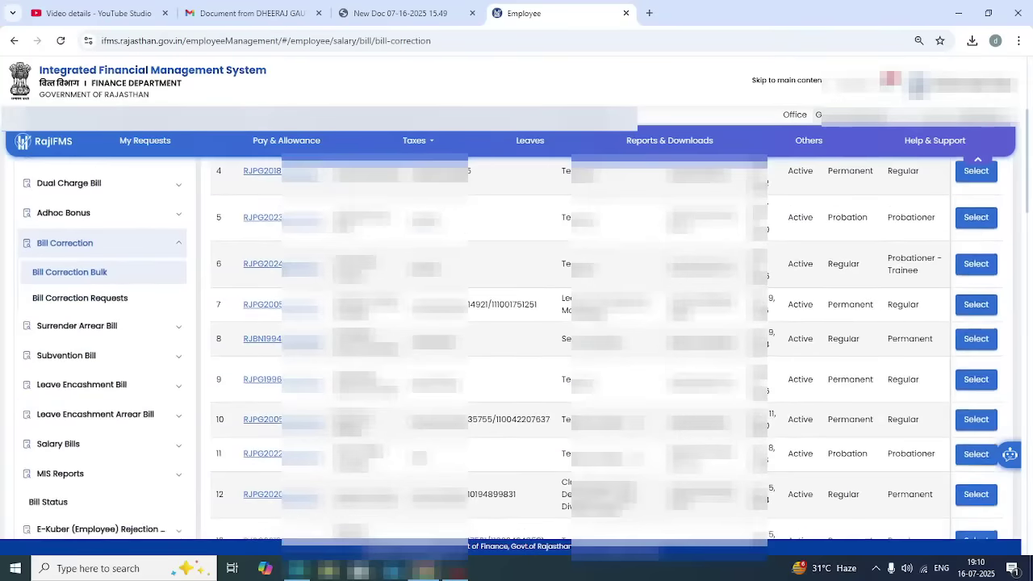
{"action": "scroll", "coordinate": [335, 434], "scroll_direction": "down", "scroll_amount": 5}
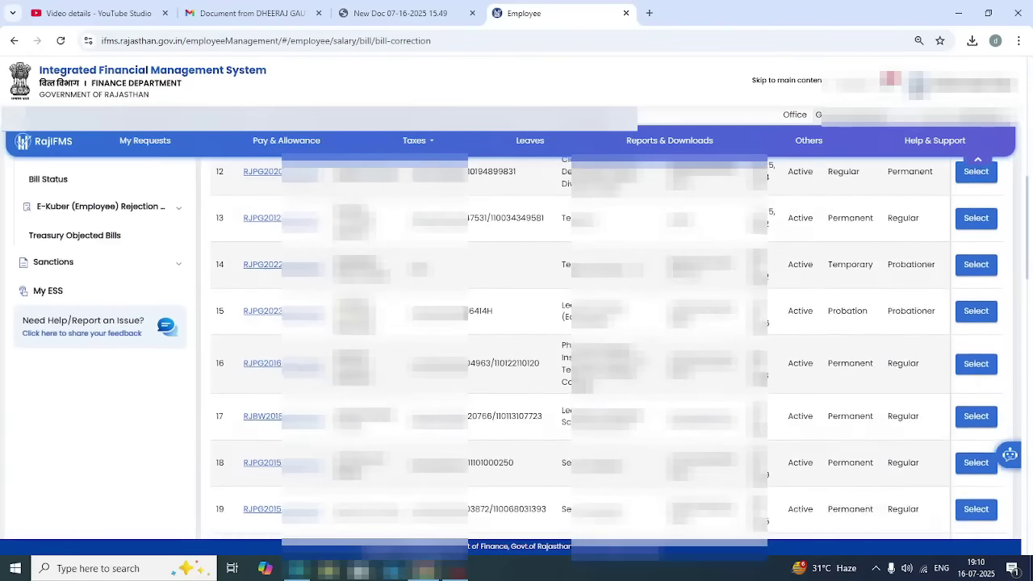
{"action": "scroll", "coordinate": [516, 347], "scroll_direction": "down", "scroll_amount": 2}
{"action": "scroll", "coordinate": [517, 347], "scroll_direction": "down", "scroll_amount": 3}
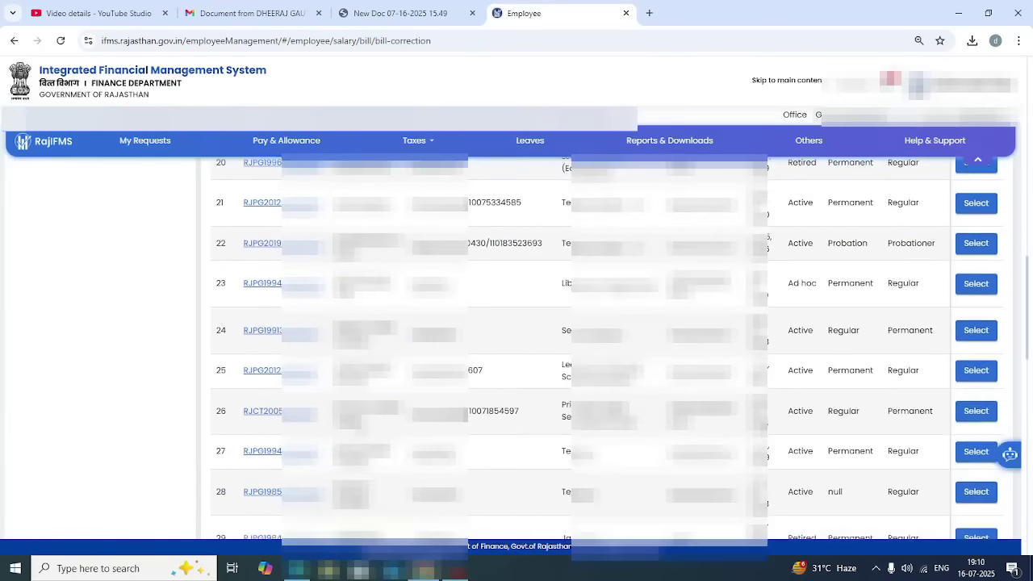
{"action": "scroll", "coordinate": [517, 347], "scroll_direction": "down", "scroll_amount": 3}
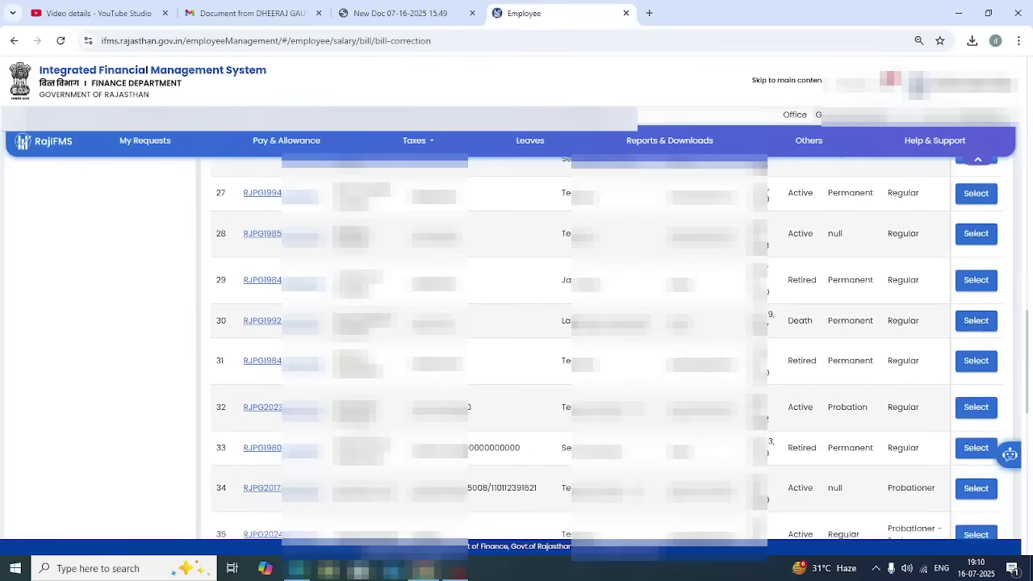
{"action": "scroll", "coordinate": [517, 347], "scroll_direction": "down", "scroll_amount": 4}
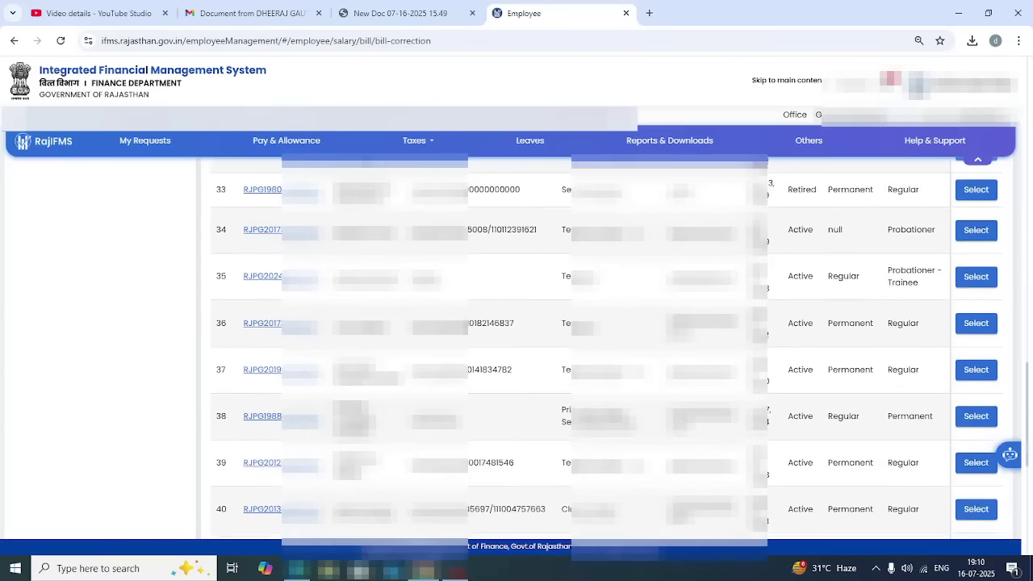
{"action": "scroll", "coordinate": [516, 347], "scroll_direction": "down", "scroll_amount": 3}
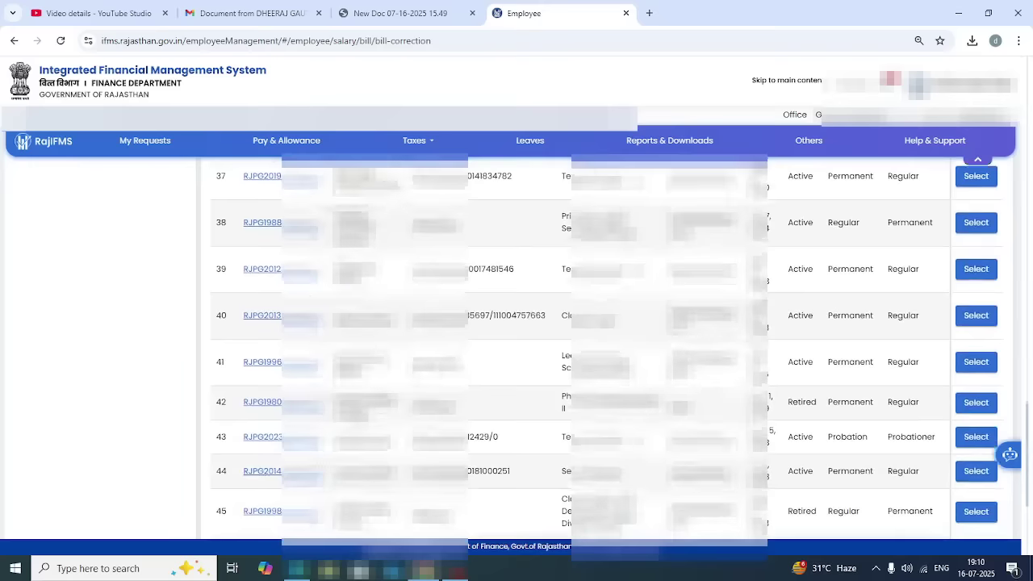
{"action": "left_click", "coordinate": [977, 364]}
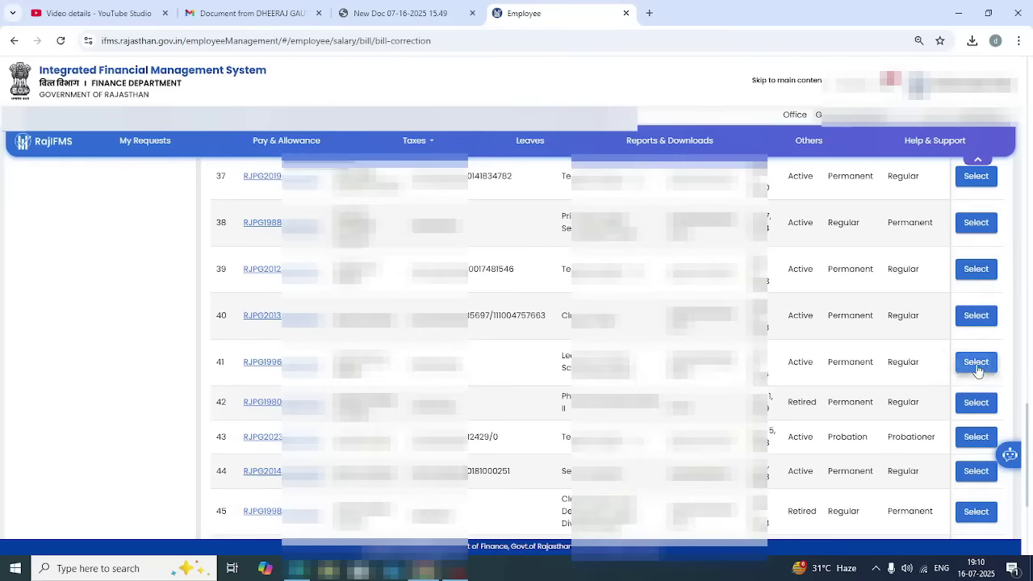
{"action": "scroll", "coordinate": [556, 401], "scroll_direction": "up", "scroll_amount": 2}
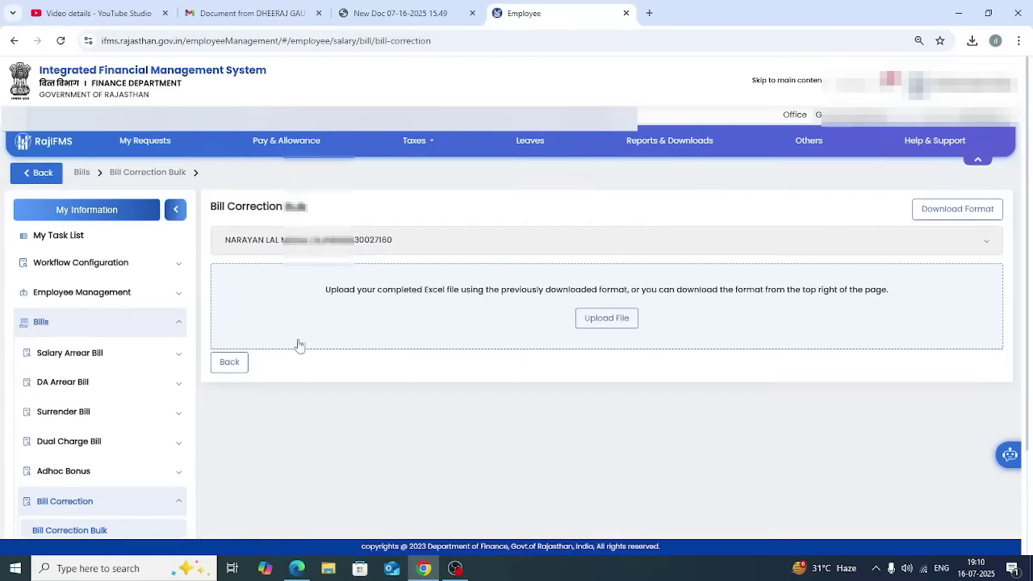
{"action": "left_click", "coordinate": [957, 211]}
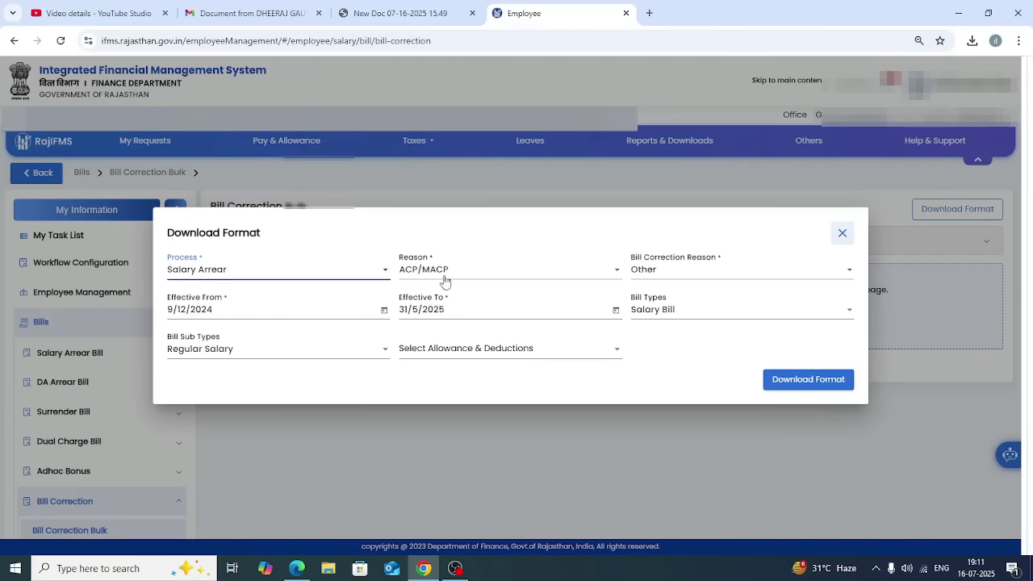
Open the office order PDF from the desktop, examine the MACP date, pay levels and pay, and return to the Chrome form
{"action": "left_click", "coordinate": [959, 11]}
{"action": "left_click", "coordinate": [959, 6]}
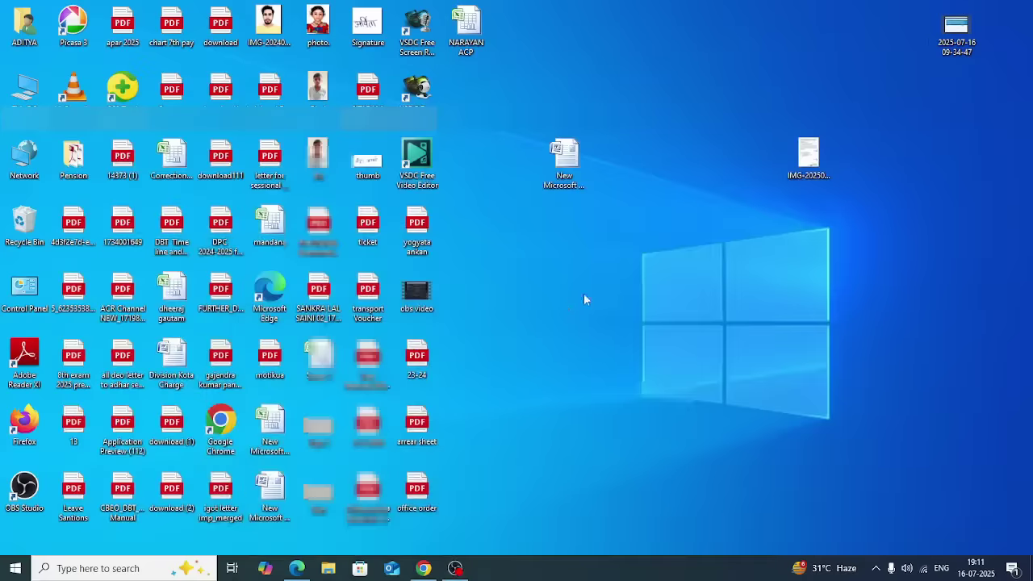
{"action": "double_click", "coordinate": [425, 498]}
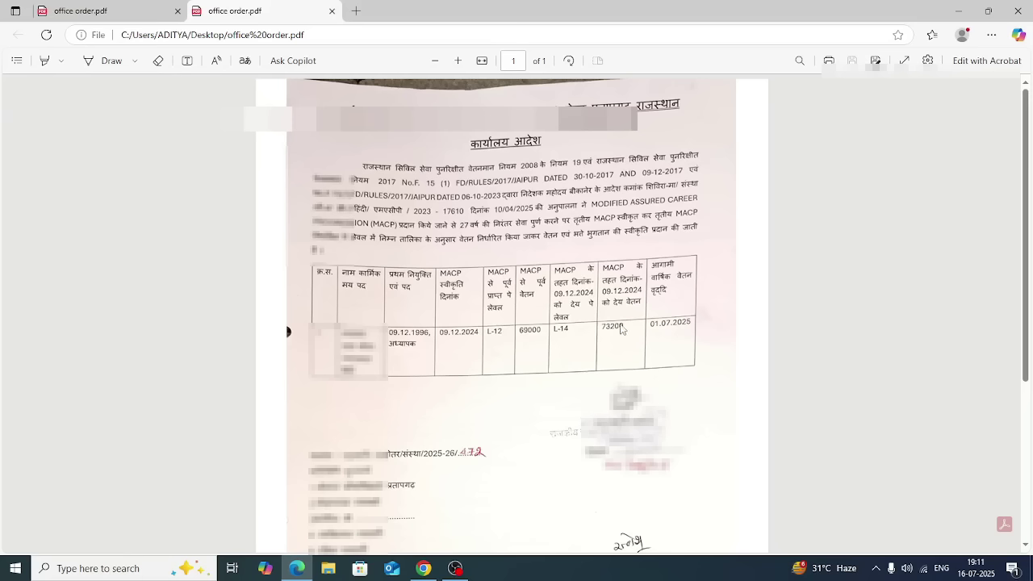
{"action": "left_click", "coordinate": [959, 16]}
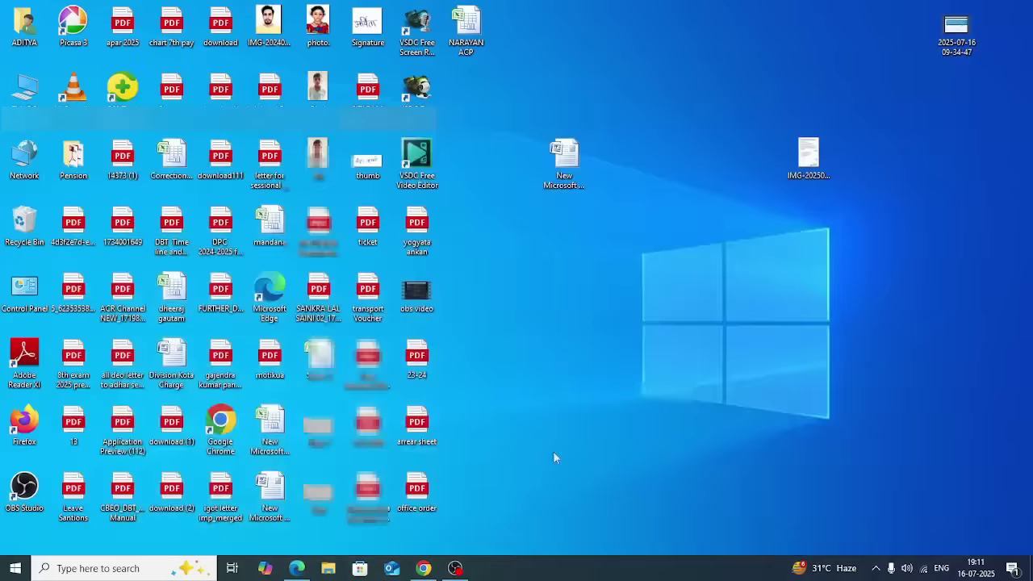
{"action": "left_click", "coordinate": [423, 569]}
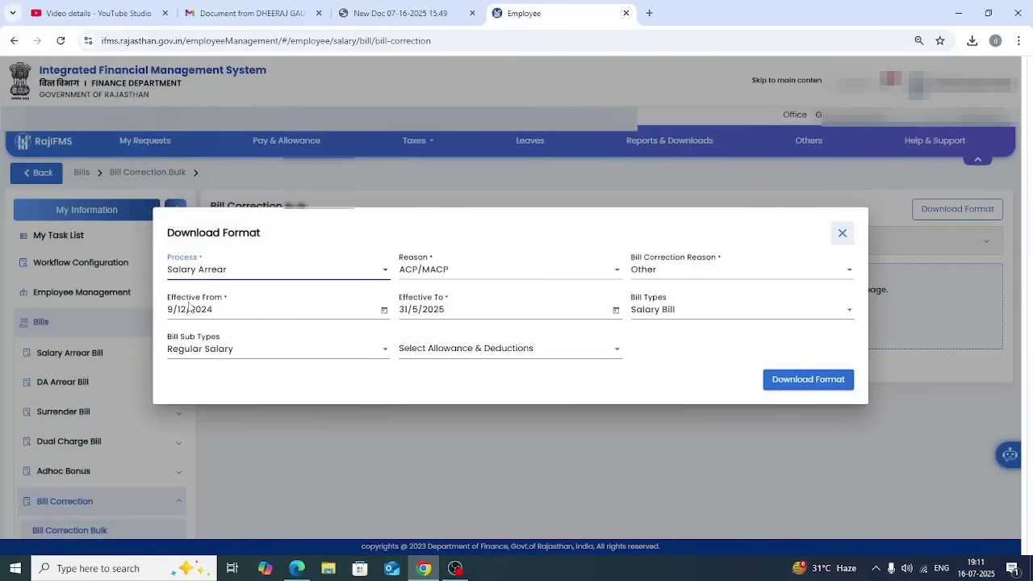
Set the format's process to Salary Arrear, the reason to ACP/MACP and the bill correction reason to Other
{"action": "left_click", "coordinate": [259, 271]}
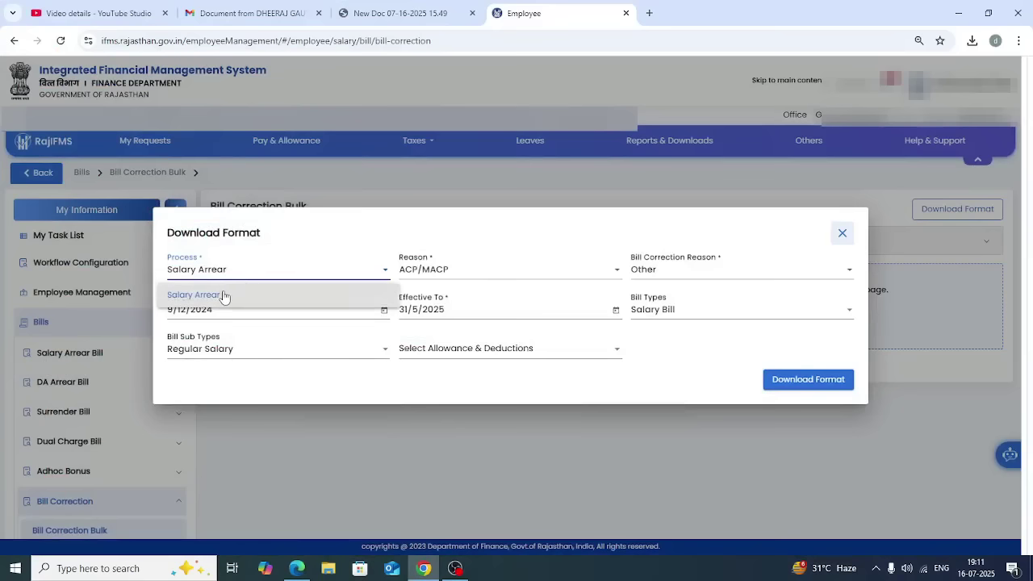
{"action": "left_click", "coordinate": [222, 298]}
{"action": "left_click", "coordinate": [470, 275]}
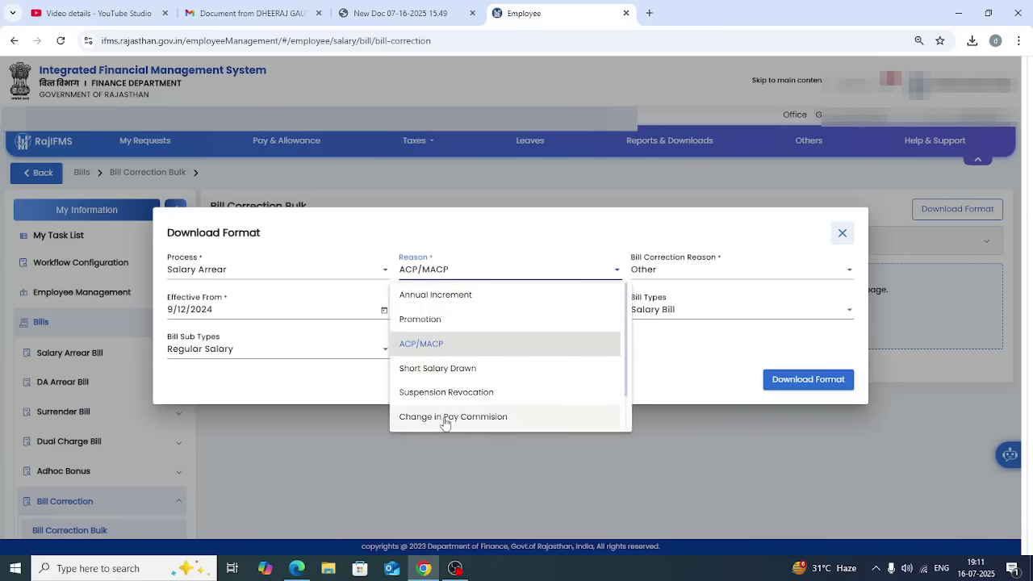
{"action": "left_click", "coordinate": [432, 347]}
{"action": "left_click", "coordinate": [705, 273]}
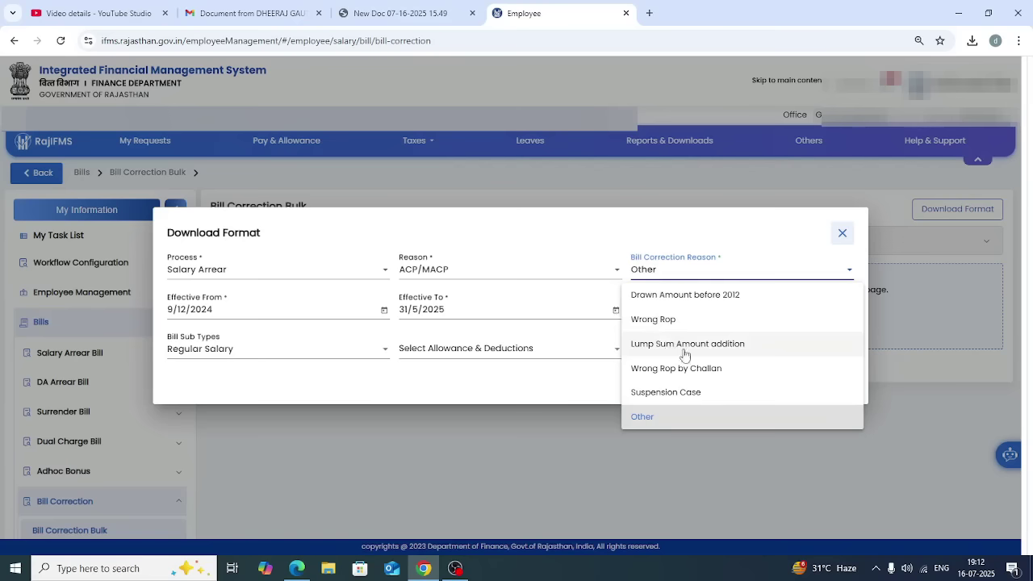
{"action": "left_click", "coordinate": [642, 417]}
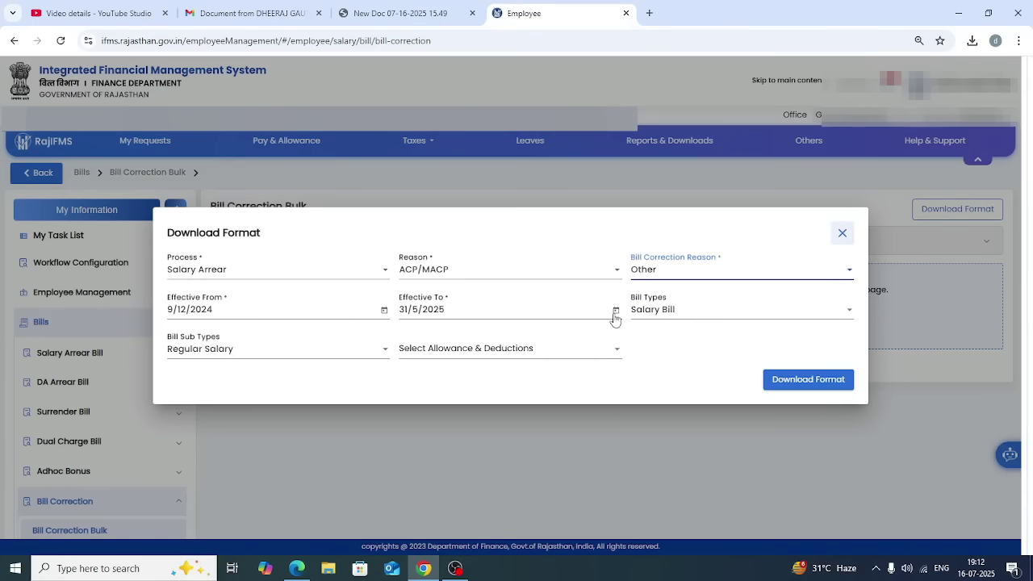
Set the bill type to Salary Bill and the bill sub type to Regular Salary
{"action": "left_click", "coordinate": [692, 318]}
{"action": "left_click", "coordinate": [651, 378]}
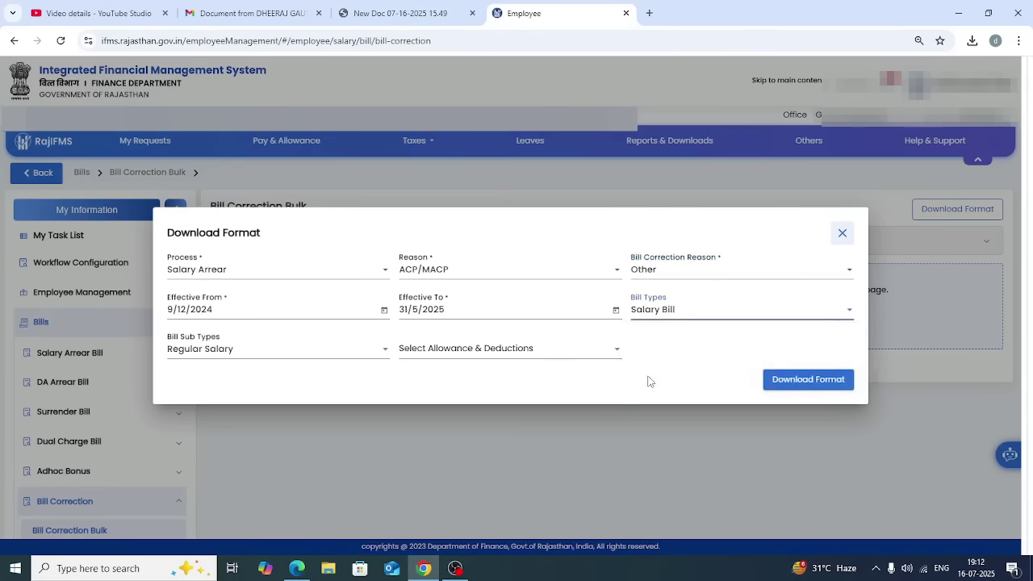
{"action": "left_click", "coordinate": [291, 353]}
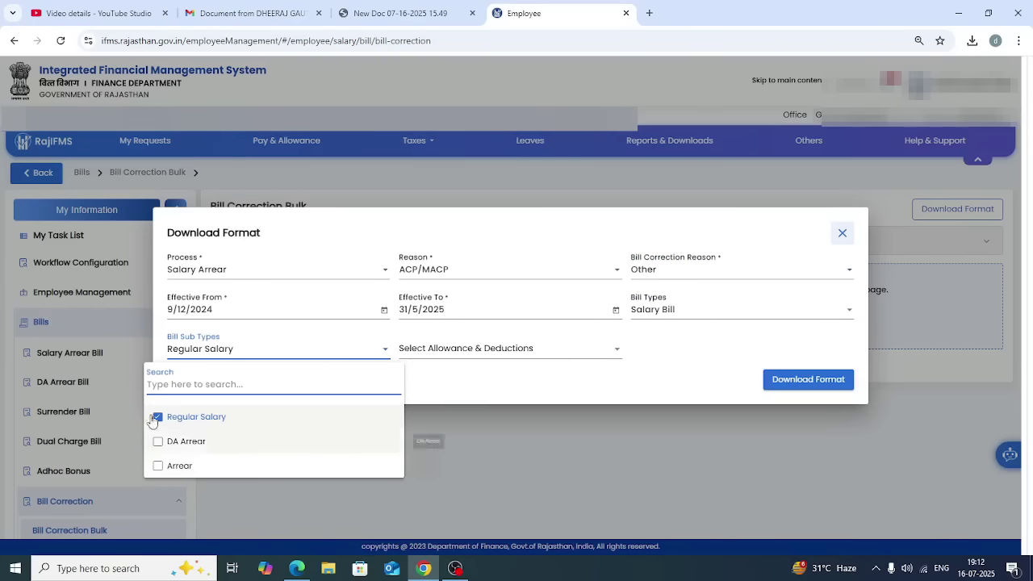
{"action": "left_click", "coordinate": [177, 423]}
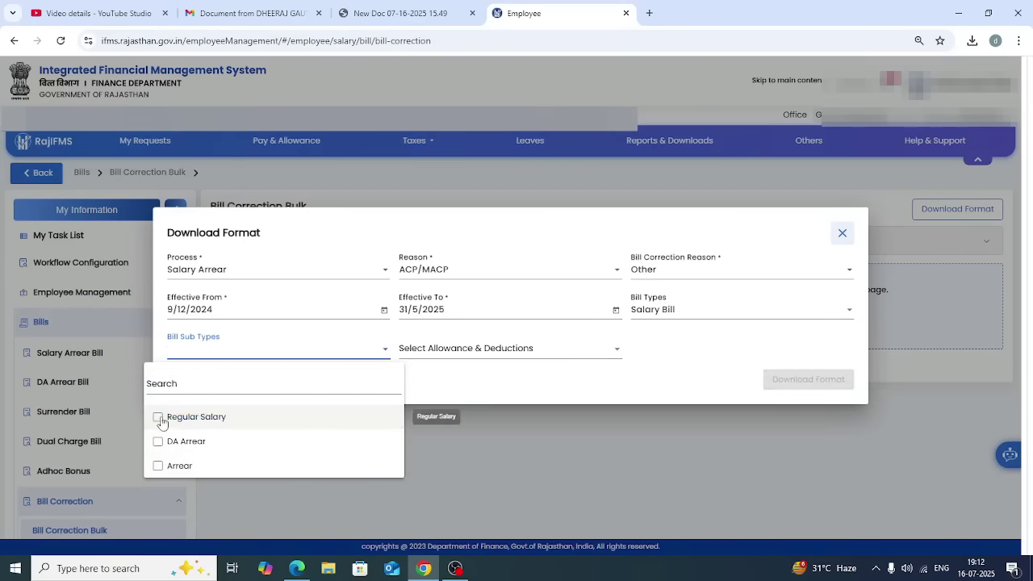
{"action": "left_click", "coordinate": [156, 420]}
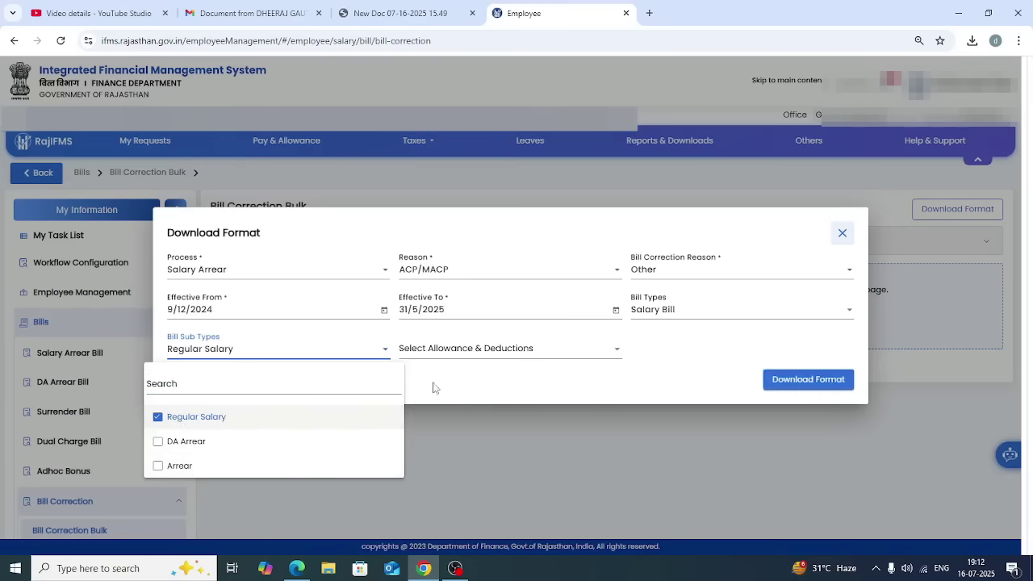
{"action": "left_click", "coordinate": [518, 393]}
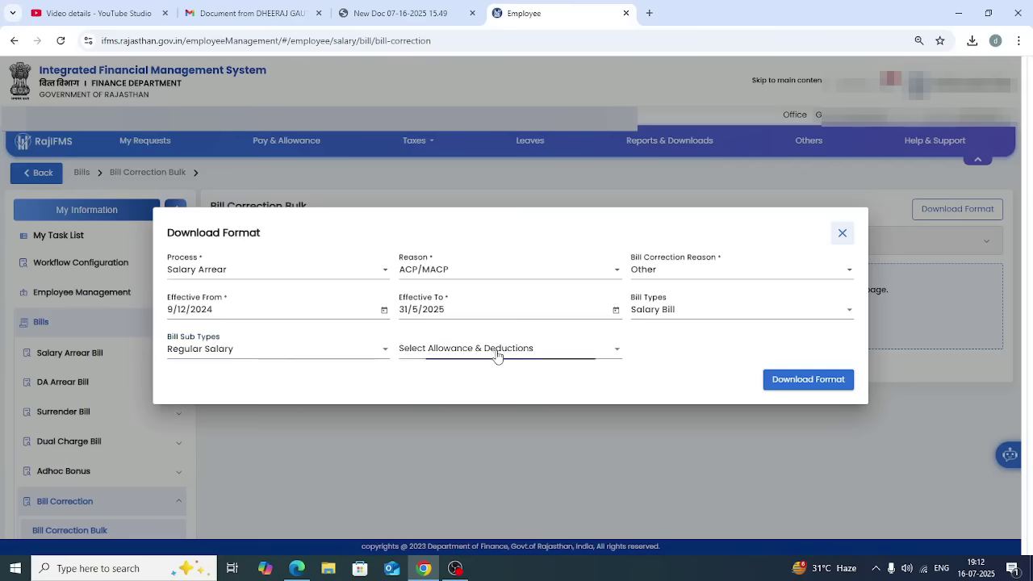
Include the Basic Pay(100), Dearness Allowances(104) and HRA(107) allowances in the download format
{"action": "left_click", "coordinate": [497, 357]}
{"action": "scroll", "coordinate": [442, 447], "scroll_direction": "down", "scroll_amount": 2}
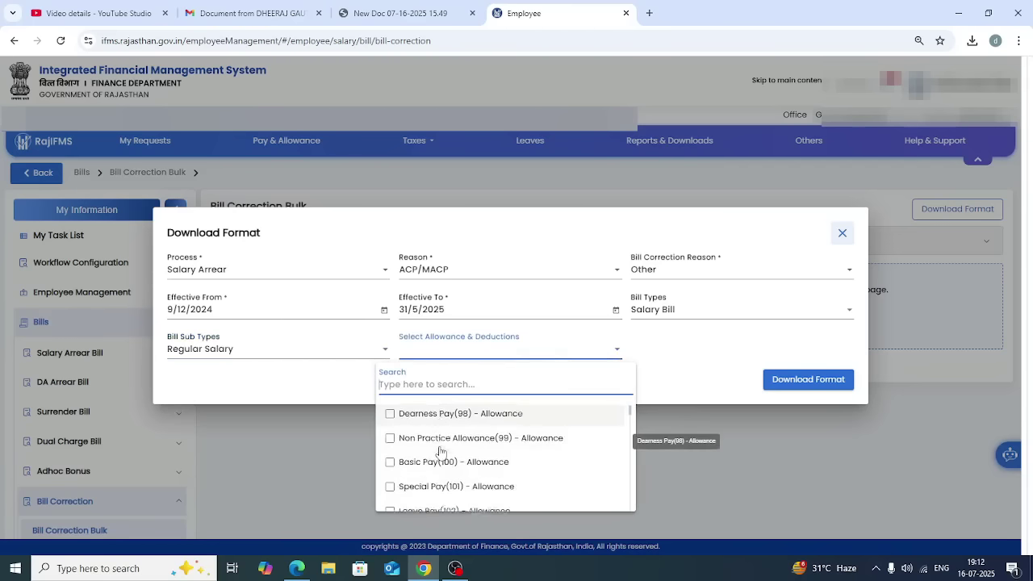
{"action": "left_click", "coordinate": [406, 425]}
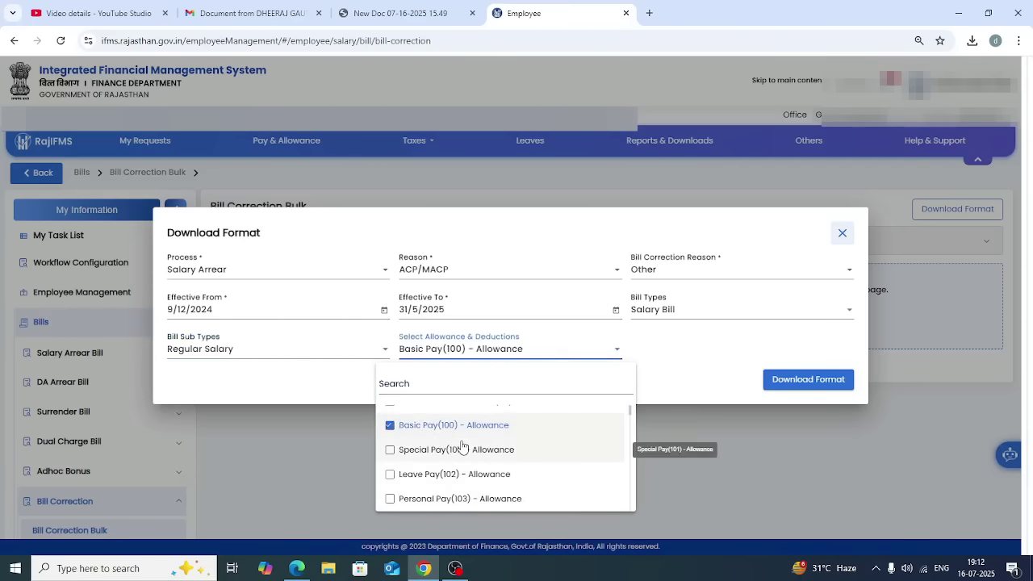
{"action": "scroll", "coordinate": [434, 473], "scroll_direction": "down", "scroll_amount": 1}
{"action": "left_click", "coordinate": [406, 460]}
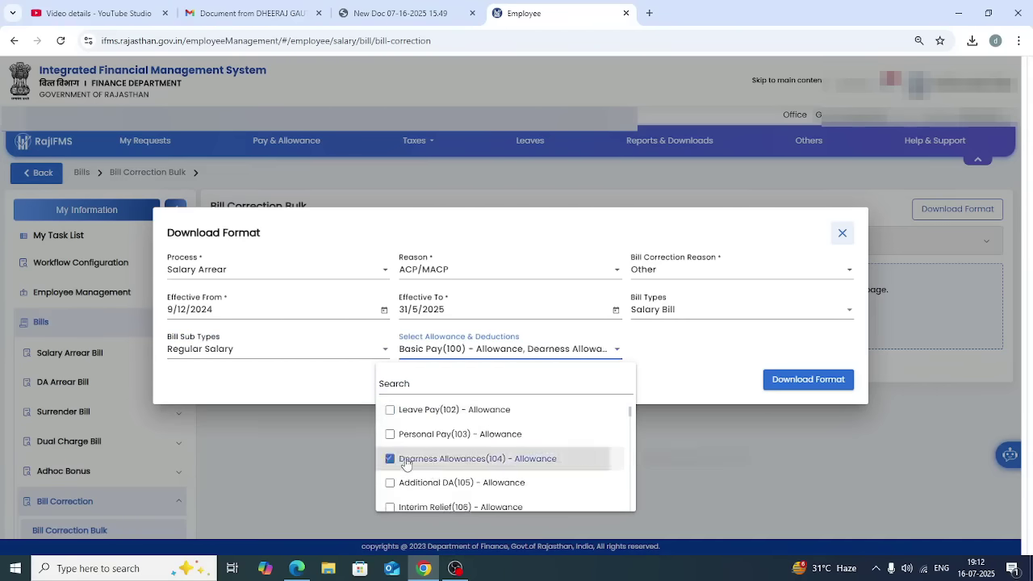
{"action": "scroll", "coordinate": [410, 459], "scroll_direction": "down", "scroll_amount": 3}
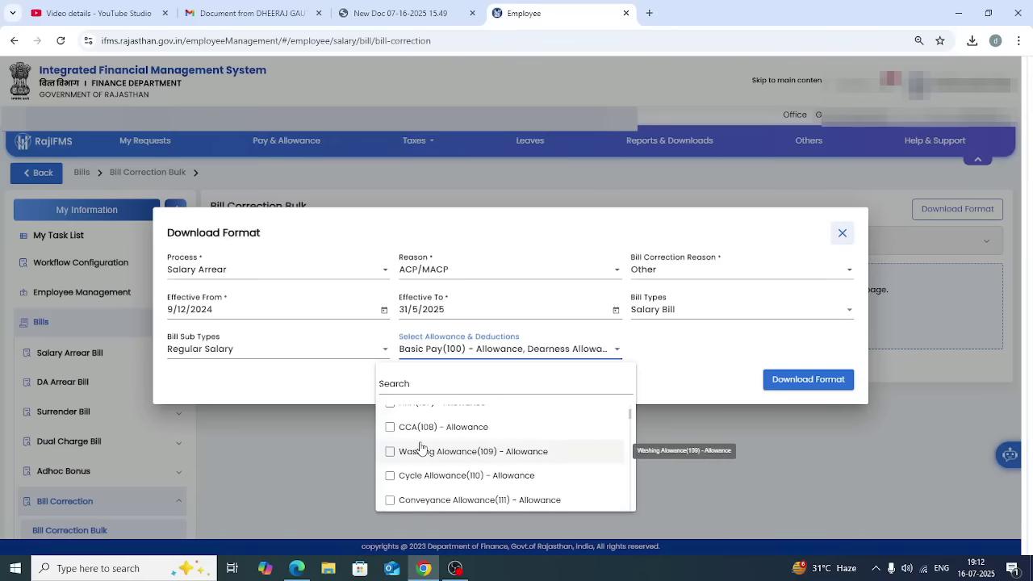
{"action": "scroll", "coordinate": [421, 448], "scroll_direction": "down", "scroll_amount": 3}
{"action": "scroll", "coordinate": [426, 448], "scroll_direction": "up", "scroll_amount": 2}
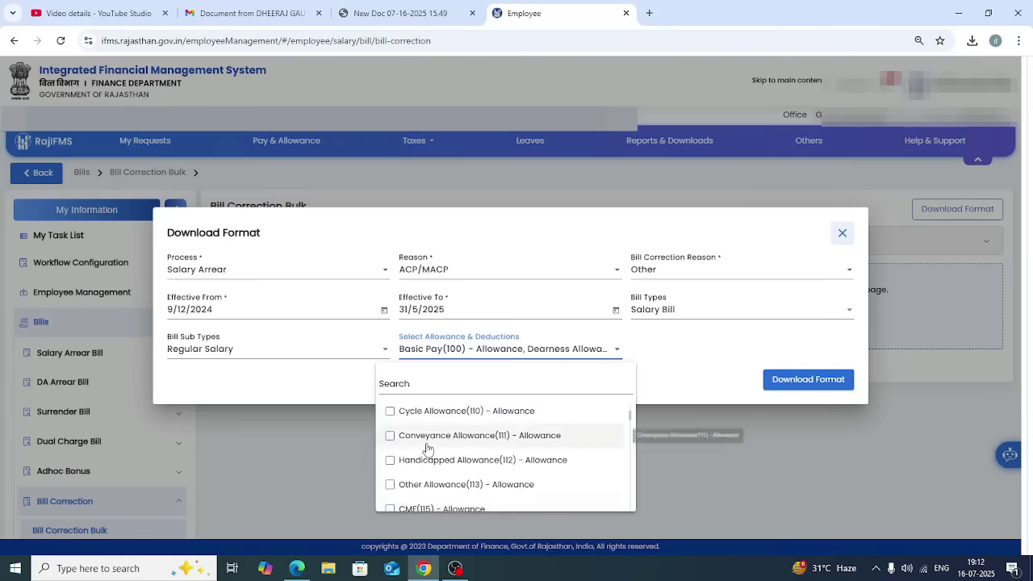
{"action": "scroll", "coordinate": [428, 449], "scroll_direction": "up", "scroll_amount": 3}
{"action": "left_click", "coordinate": [457, 469]}
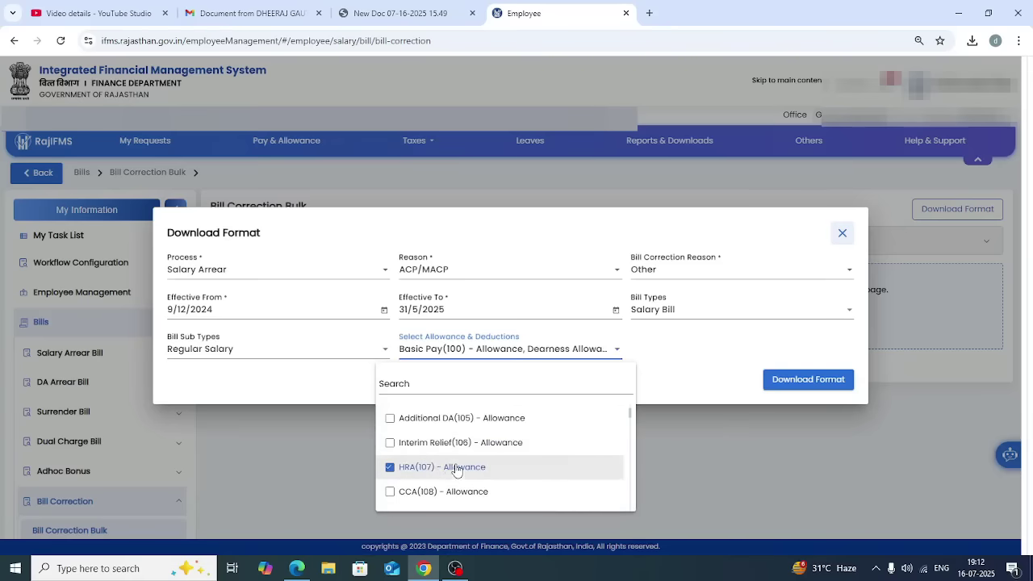
Add the GPF Contribution(215) deduction to the format's selected allowances and deductions
{"action": "scroll", "coordinate": [457, 470], "scroll_direction": "down", "scroll_amount": 3}
{"action": "scroll", "coordinate": [456, 471], "scroll_direction": "down", "scroll_amount": 6}
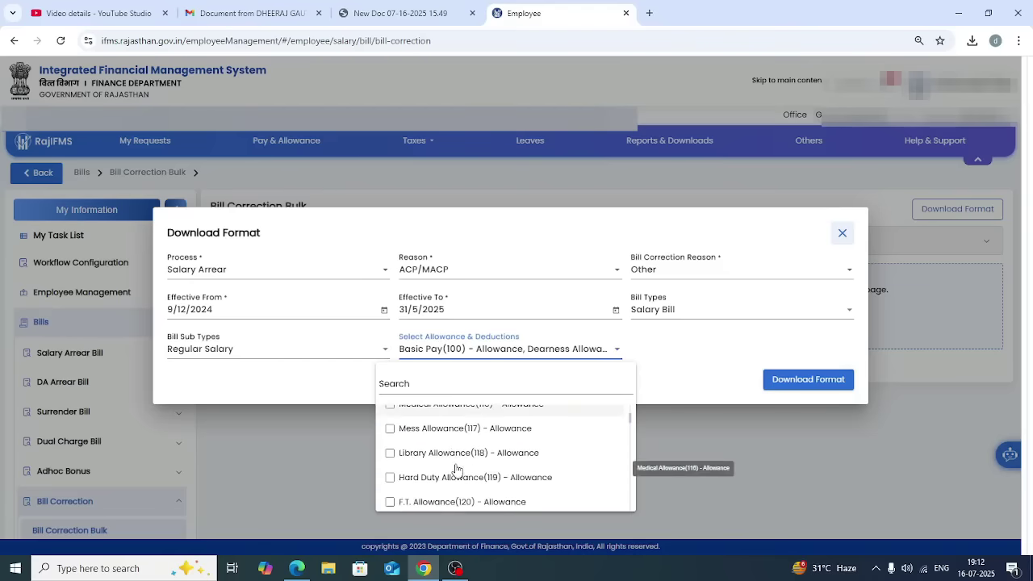
{"action": "scroll", "coordinate": [457, 469], "scroll_direction": "down", "scroll_amount": 6}
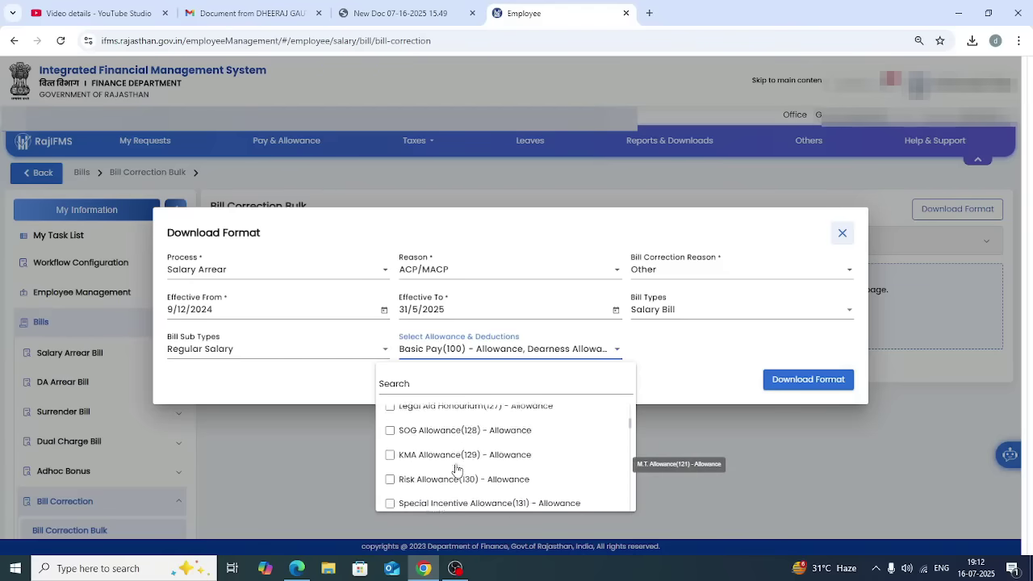
{"action": "scroll", "coordinate": [456, 470], "scroll_direction": "down", "scroll_amount": 6}
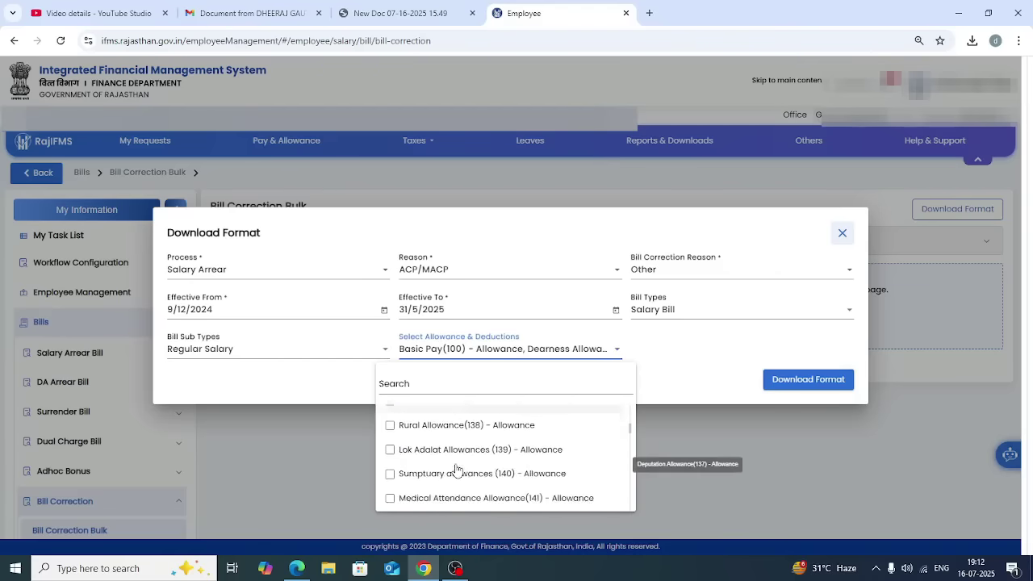
{"action": "scroll", "coordinate": [457, 471], "scroll_direction": "down", "scroll_amount": 6}
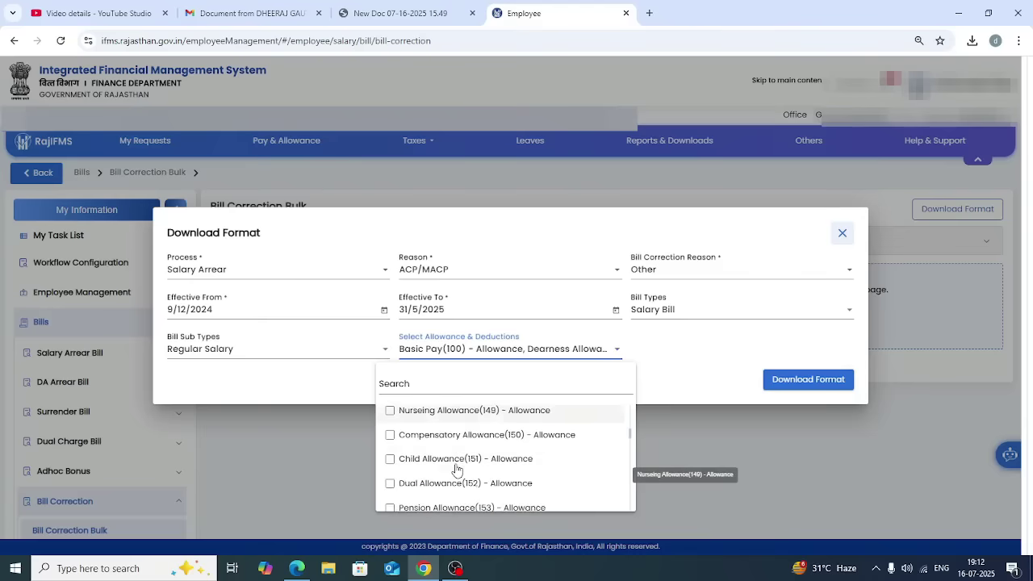
{"action": "scroll", "coordinate": [457, 470], "scroll_direction": "down", "scroll_amount": 6}
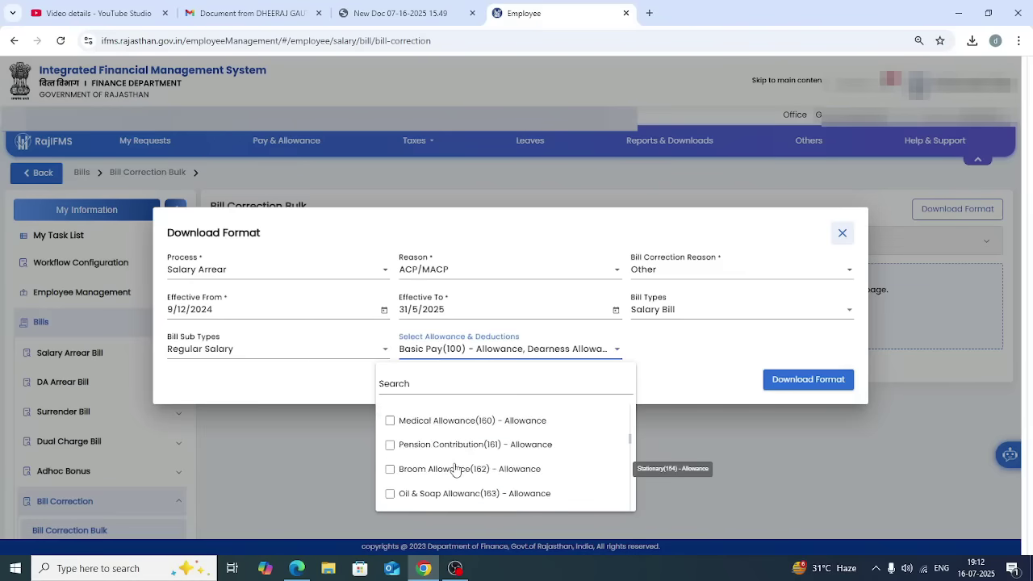
{"action": "scroll", "coordinate": [457, 470], "scroll_direction": "down", "scroll_amount": 6}
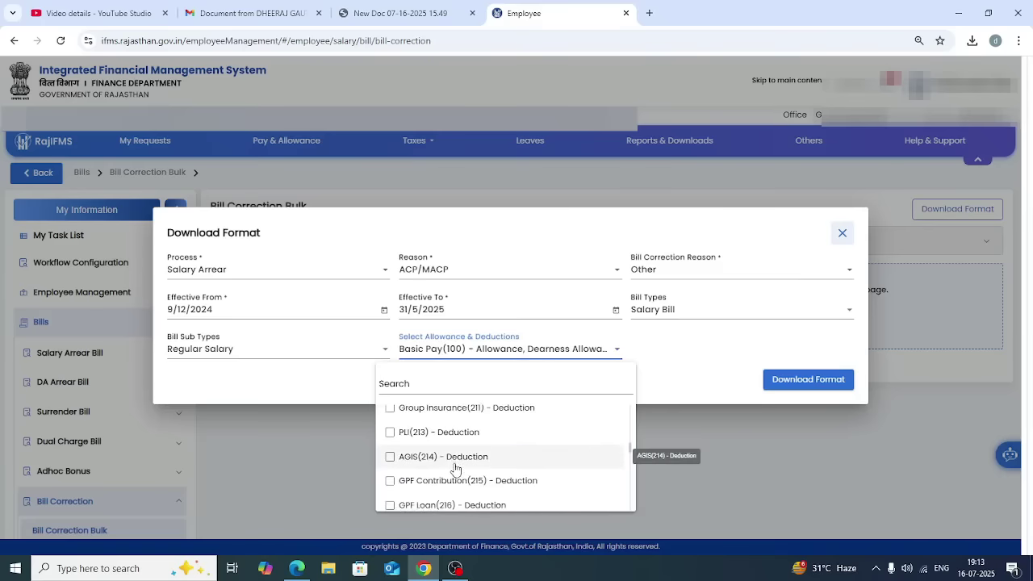
{"action": "scroll", "coordinate": [457, 471], "scroll_direction": "down", "scroll_amount": 2}
{"action": "left_click", "coordinate": [389, 418]}
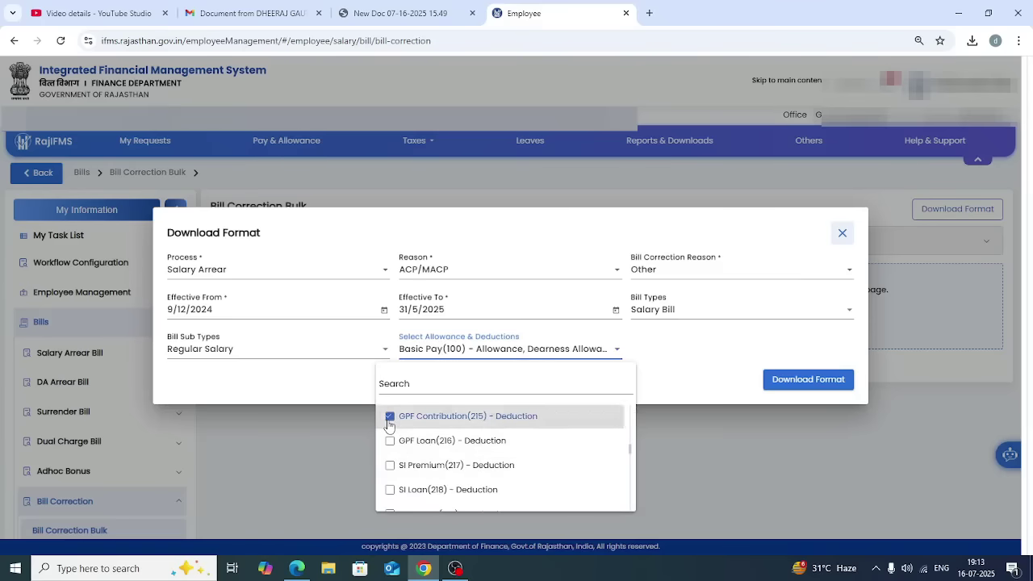
Open the employee's completed ACP workbook from the desktop in Excel, view it, and return to the Chrome form
{"action": "left_click", "coordinate": [958, 15]}
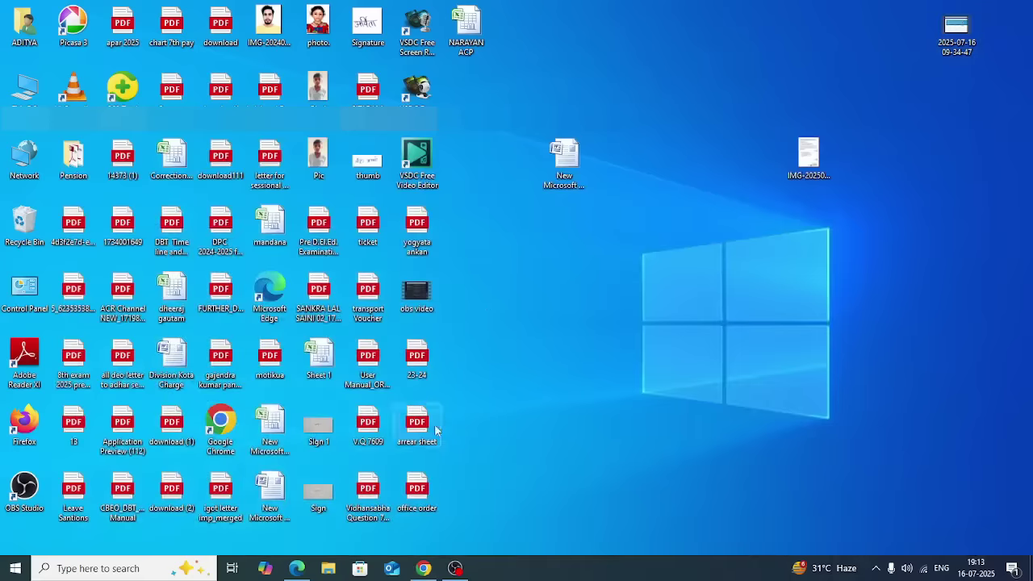
{"action": "double_click", "coordinate": [466, 31]}
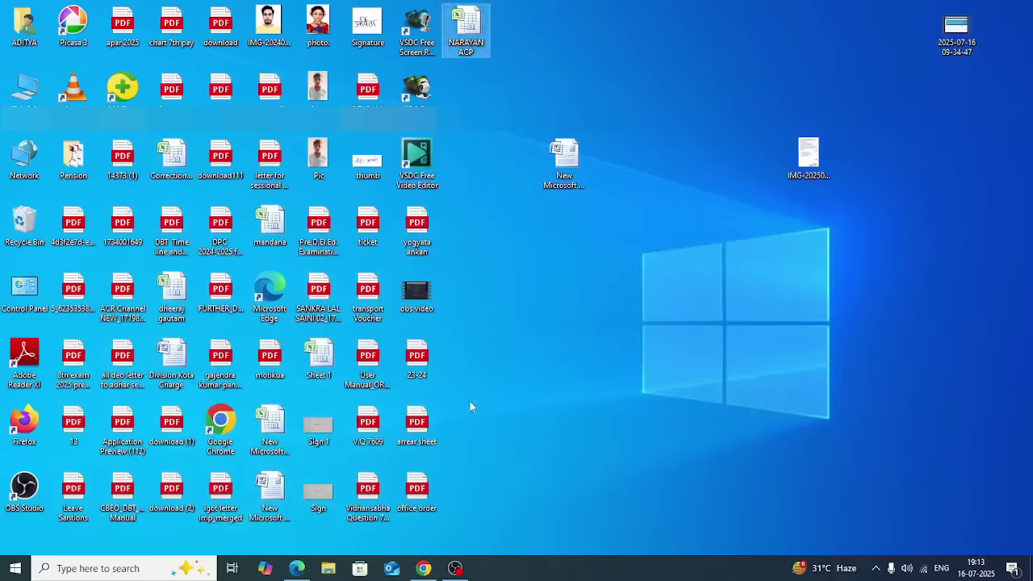
{"action": "mouse_move", "coordinate": [420, 572]}
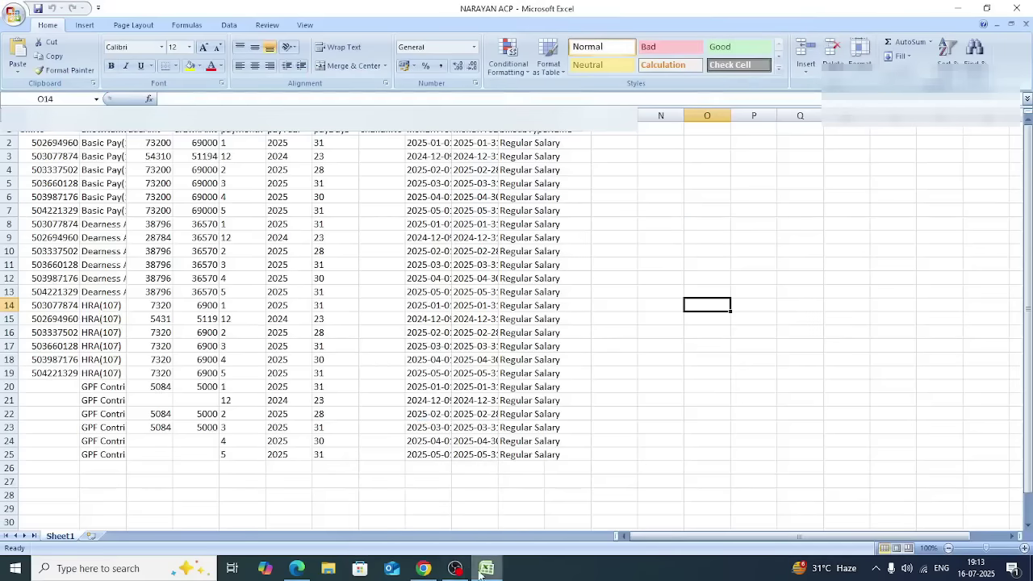
{"action": "left_click", "coordinate": [423, 568]}
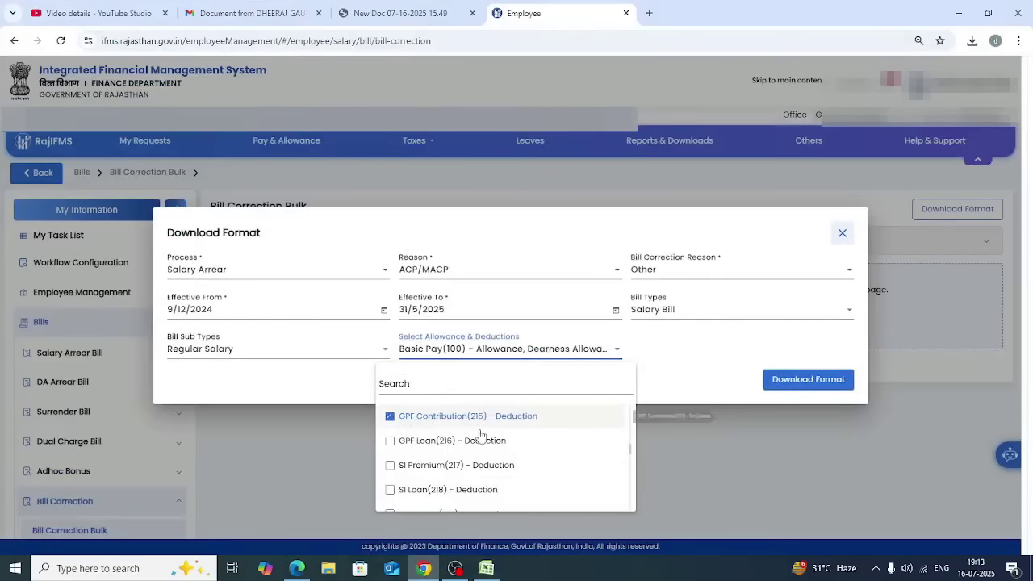
Download the correction format with the chosen settings and open the downloaded file in Excel
{"action": "left_click", "coordinate": [702, 388]}
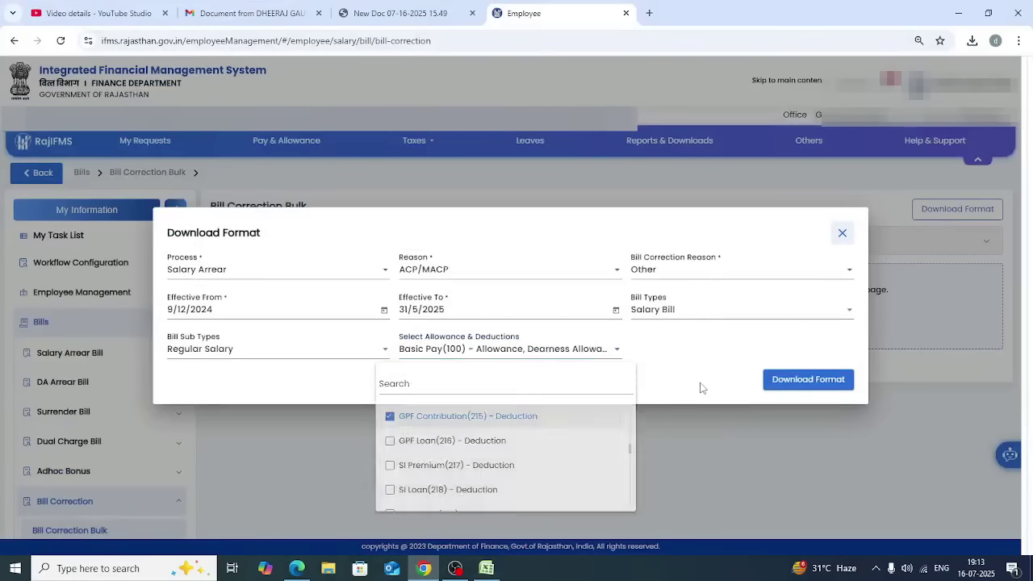
{"action": "left_click", "coordinate": [794, 381]}
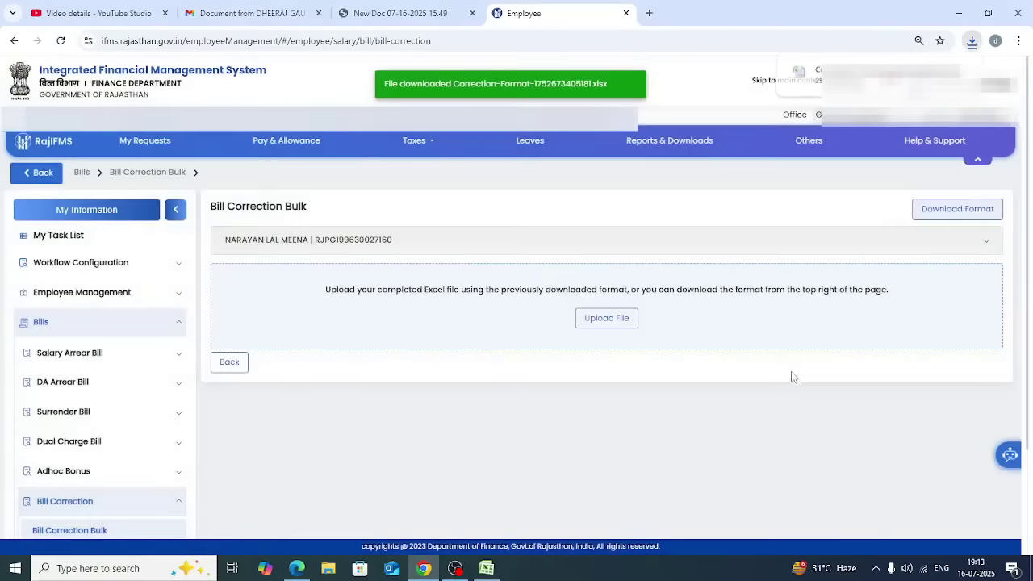
{"action": "left_click", "coordinate": [972, 42]}
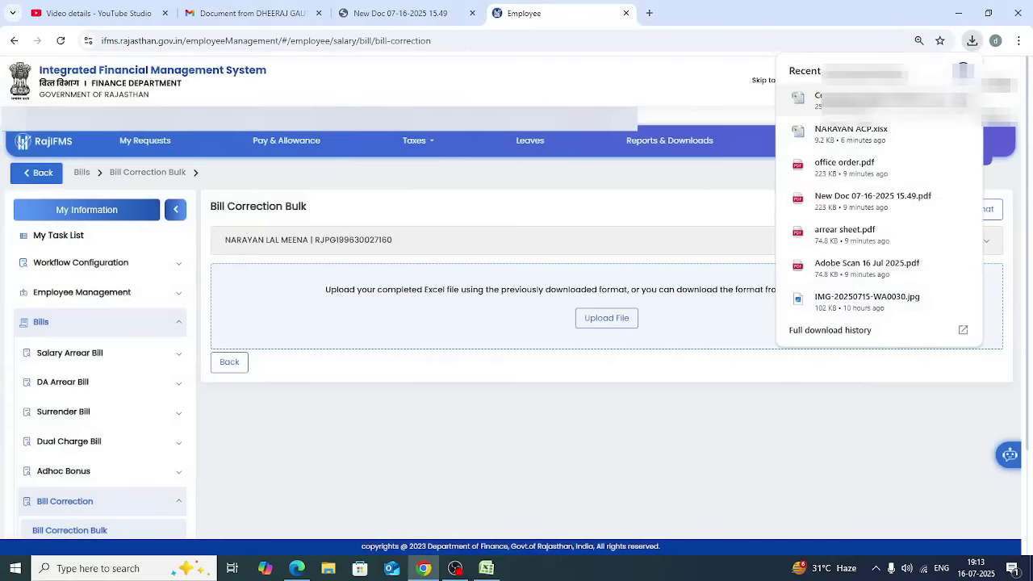
{"action": "left_click", "coordinate": [872, 100]}
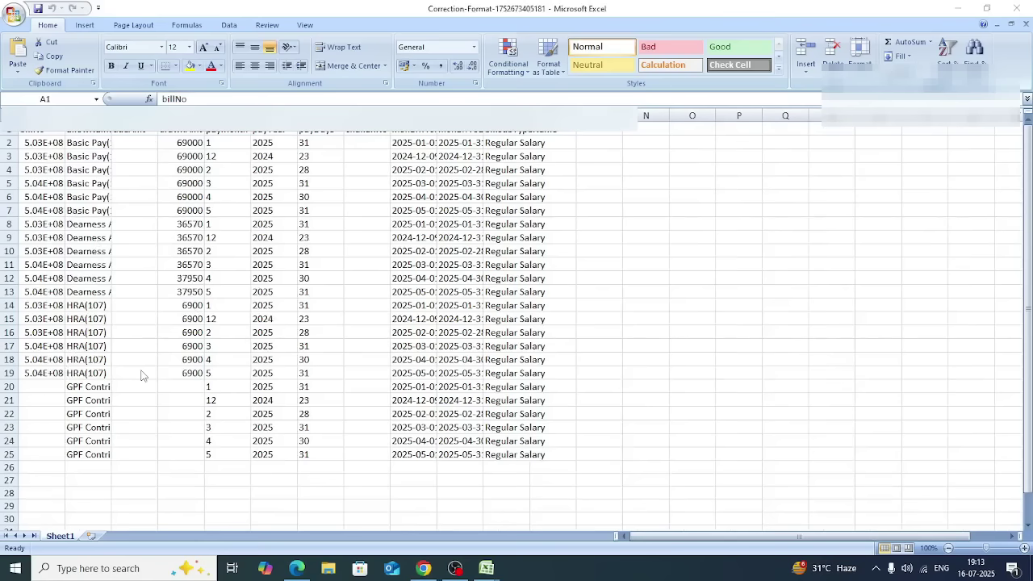
Enter 73200 as the due amount for the first two Basic Pay rows, cells C2 and C3
{"action": "left_click", "coordinate": [131, 145]}
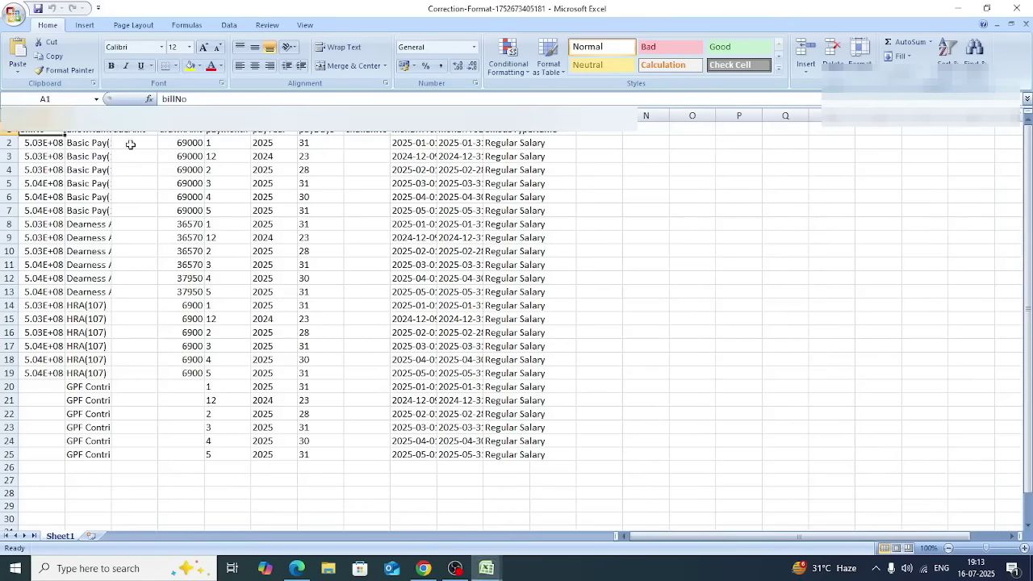
{"action": "left_click", "coordinate": [130, 144]}
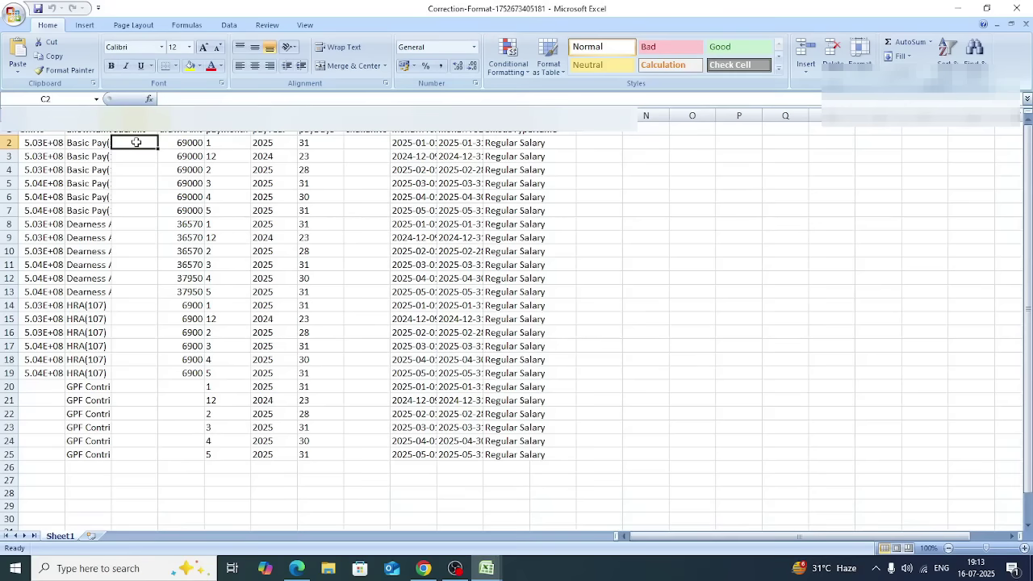
{"action": "left_click", "coordinate": [183, 142]}
{"action": "left_click", "coordinate": [143, 145]}
{"action": "type", "text": "73000"}
{"action": "key", "text": "Return"}
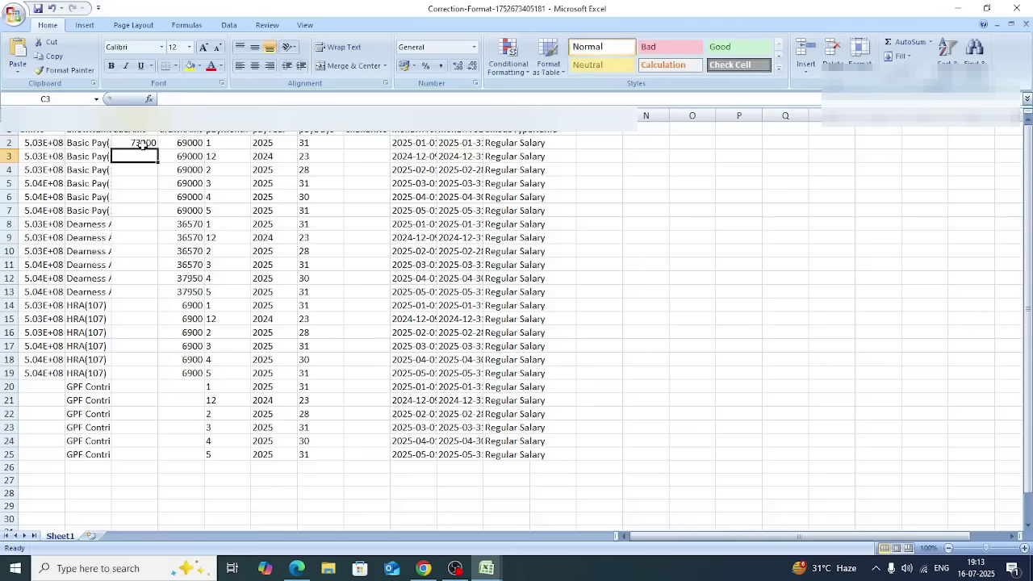
{"action": "type", "text": "732"}
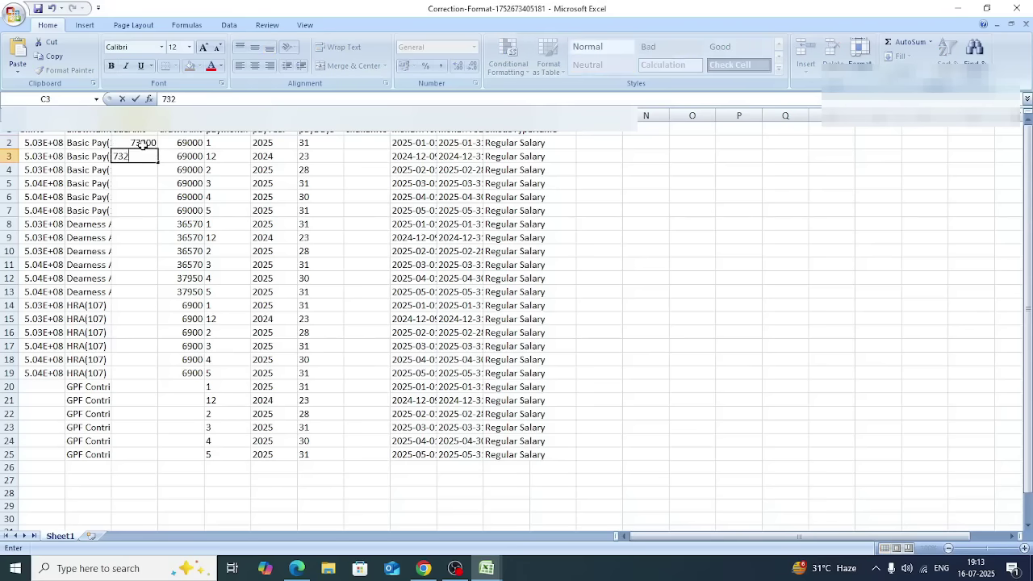
{"action": "type", "text": "00"}
{"action": "left_click", "coordinate": [145, 172]}
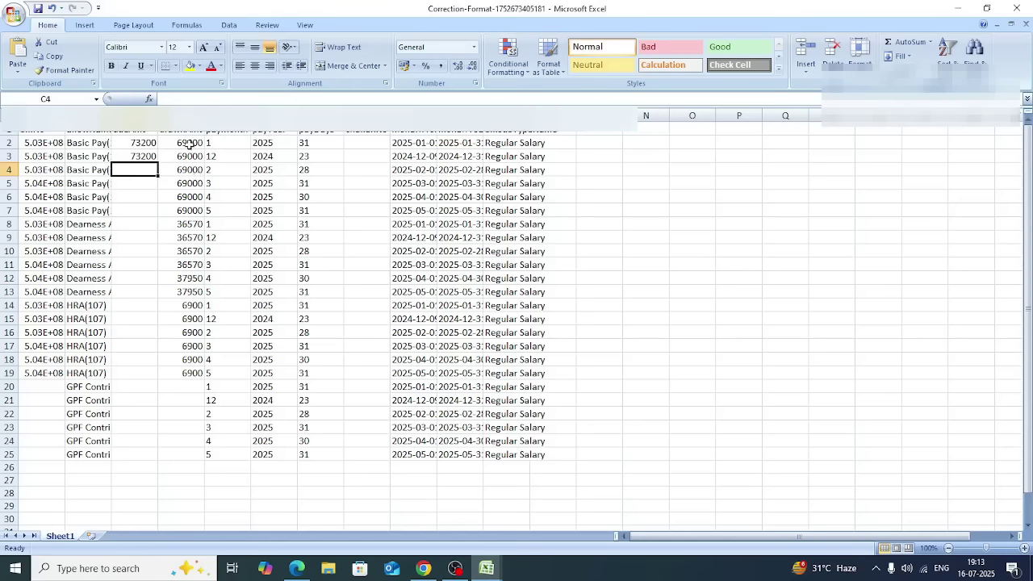
Set the drawn amount of the first Basic Pay row, cell D2, to 7200
{"action": "left_click", "coordinate": [189, 144]}
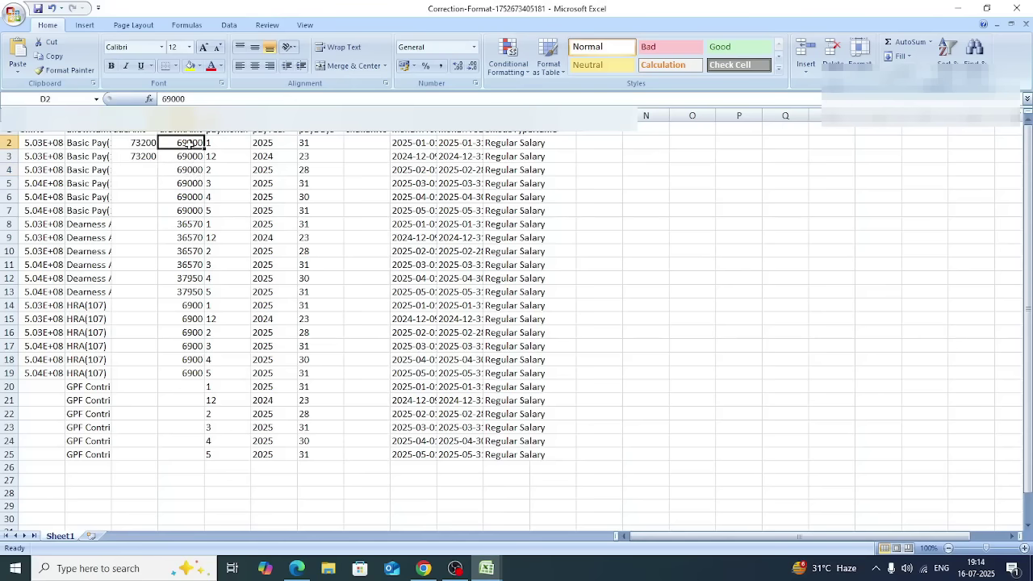
{"action": "type", "text": "7200"}
{"action": "key", "text": "Return"}
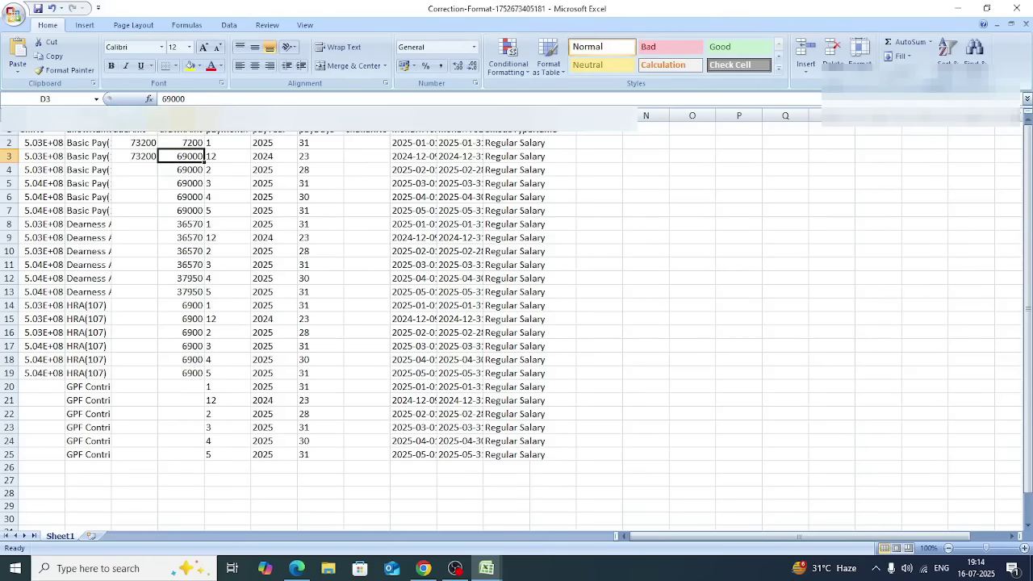
Copy the bill number from the last HRA row, A19, into the GPF Contribution rows A20 to A25
{"action": "left_click", "coordinate": [47, 375]}
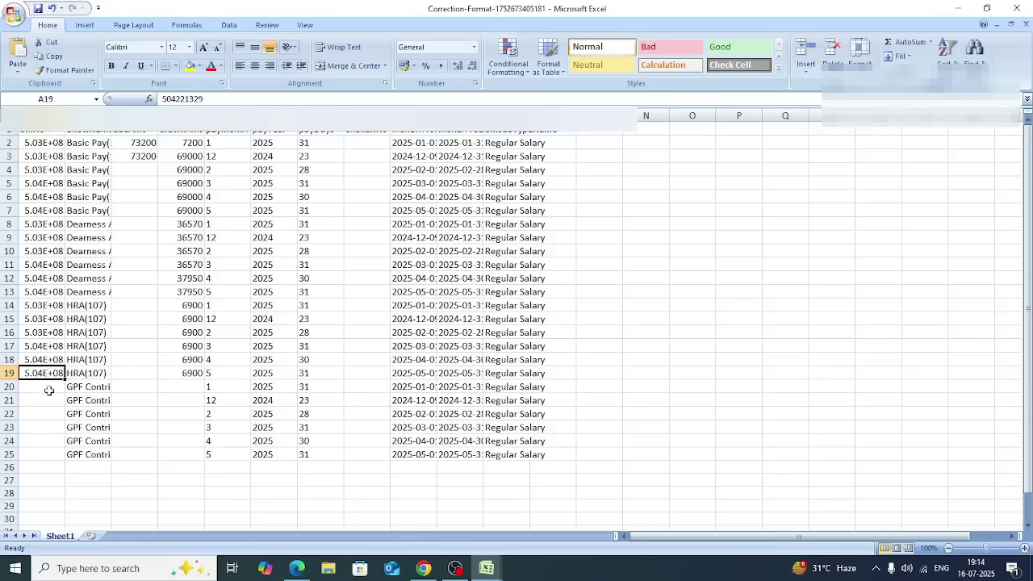
{"action": "left_click", "coordinate": [49, 388]}
{"action": "left_click", "coordinate": [49, 376]}
{"action": "left_click", "coordinate": [48, 390]}
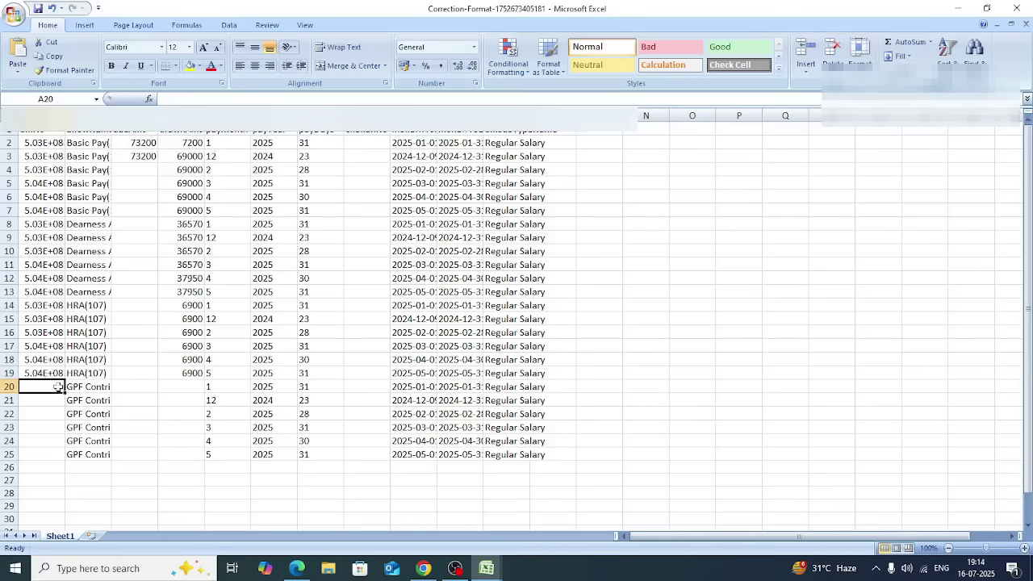
{"action": "left_click", "coordinate": [49, 375]}
{"action": "key", "text": "ctrl+c"}
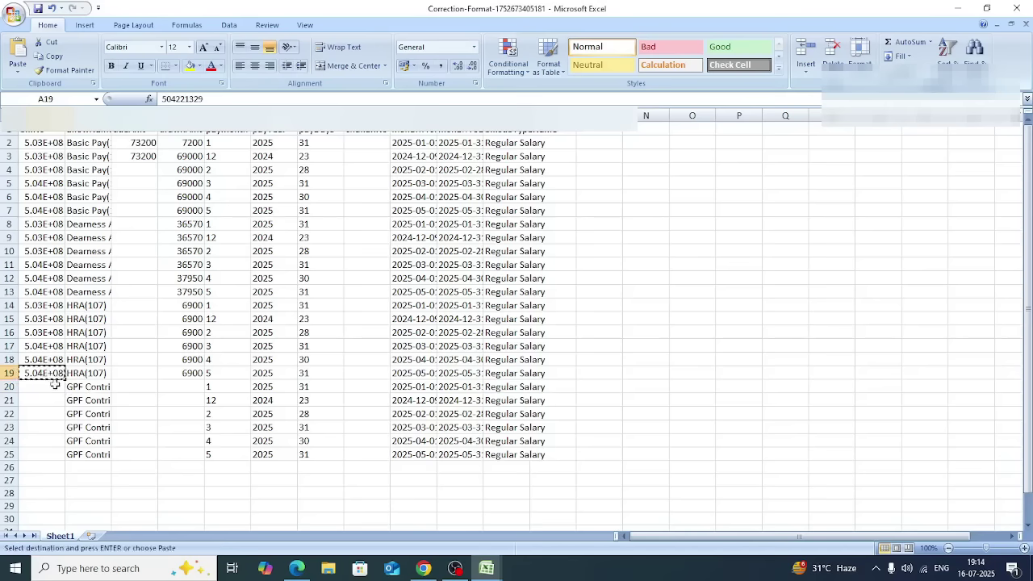
{"action": "left_click_drag", "start_coordinate": [53, 387], "coordinate": [58, 436]}
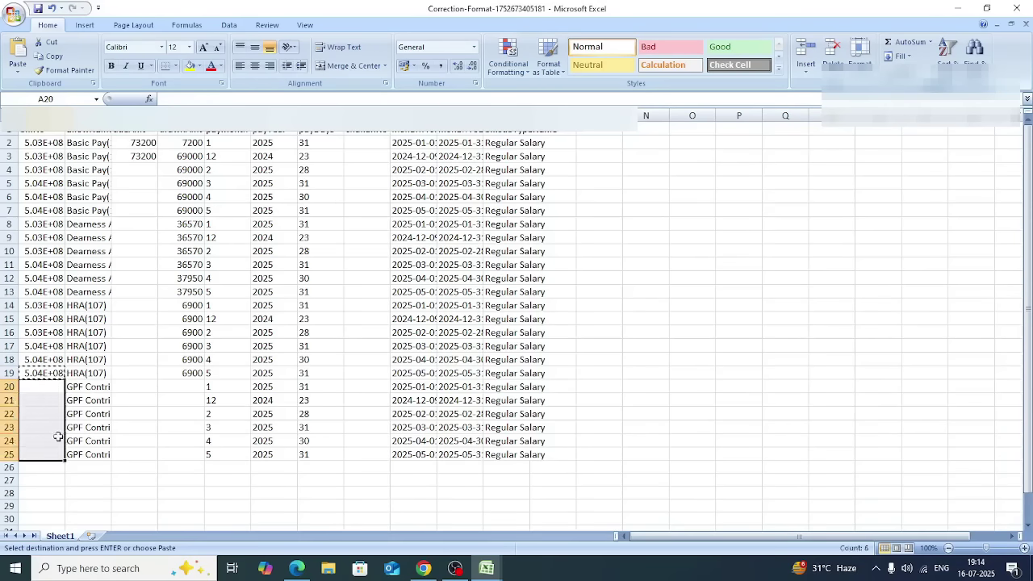
{"action": "key", "text": "ctrl+v"}
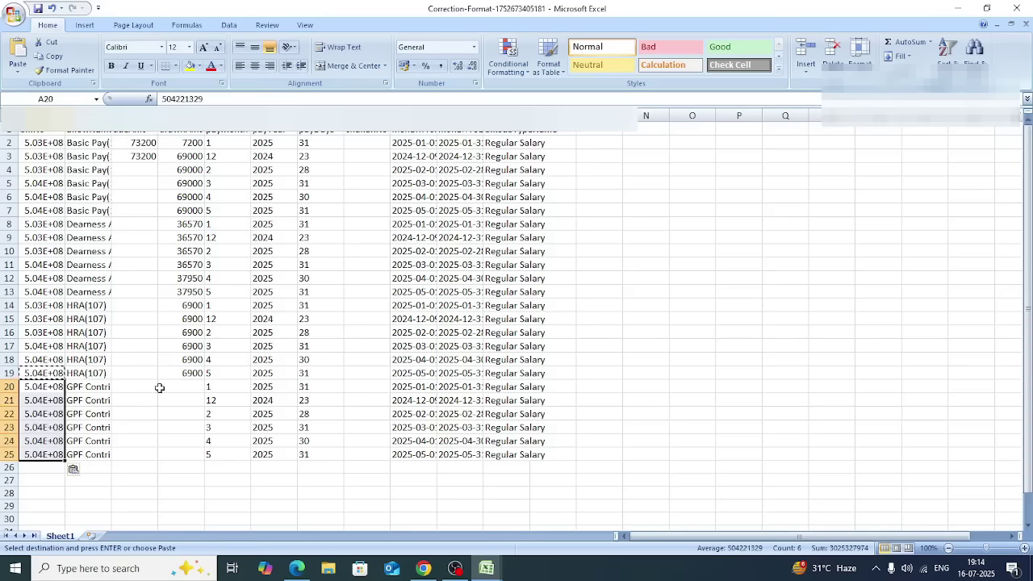
{"action": "left_click", "coordinate": [191, 374]}
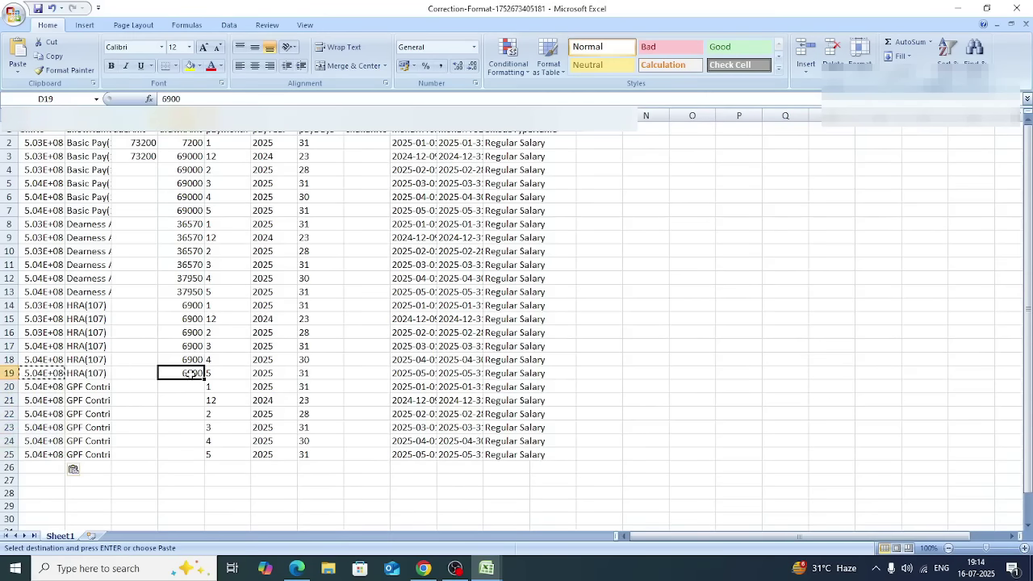
{"action": "left_click", "coordinate": [139, 388]}
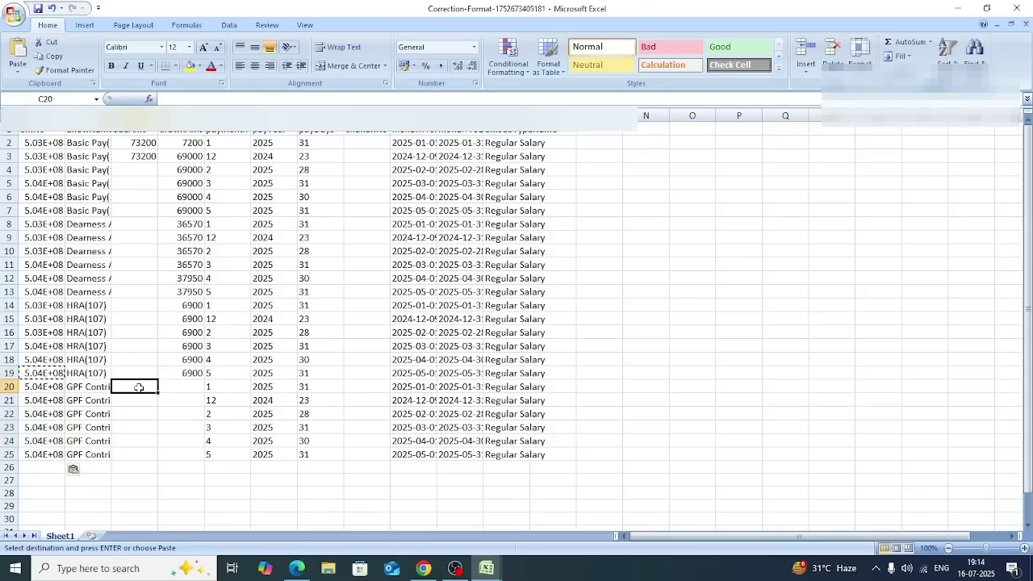
{"action": "left_click", "coordinate": [136, 399]}
{"action": "left_click", "coordinate": [179, 390]}
{"action": "left_click", "coordinate": [144, 412]}
{"action": "left_click", "coordinate": [167, 410]}
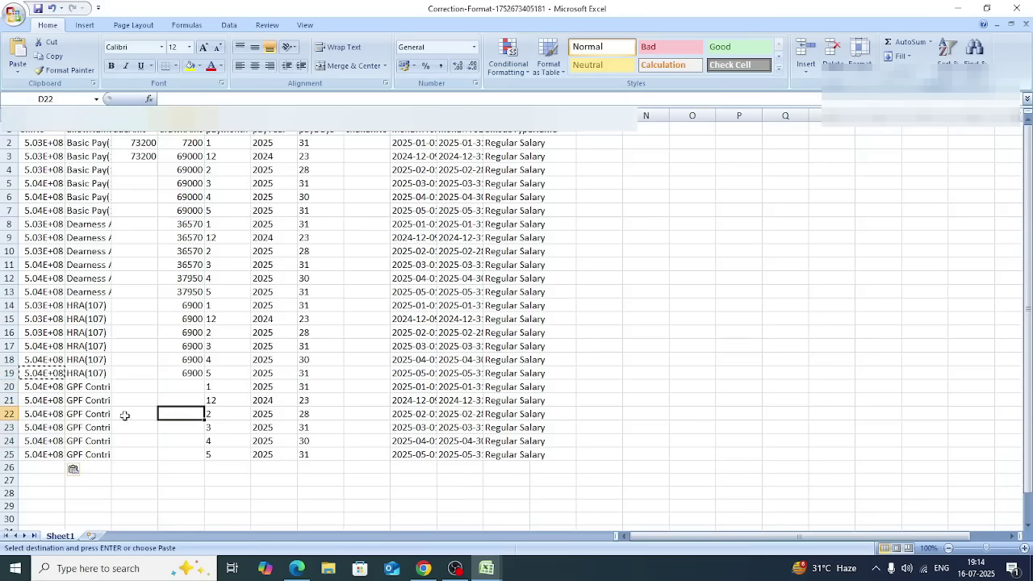
Switch to the completed ACP workbook and copy the bill number from A19 into the GPF Contribution rows A20 to A25
{"action": "mouse_move", "coordinate": [489, 572]}
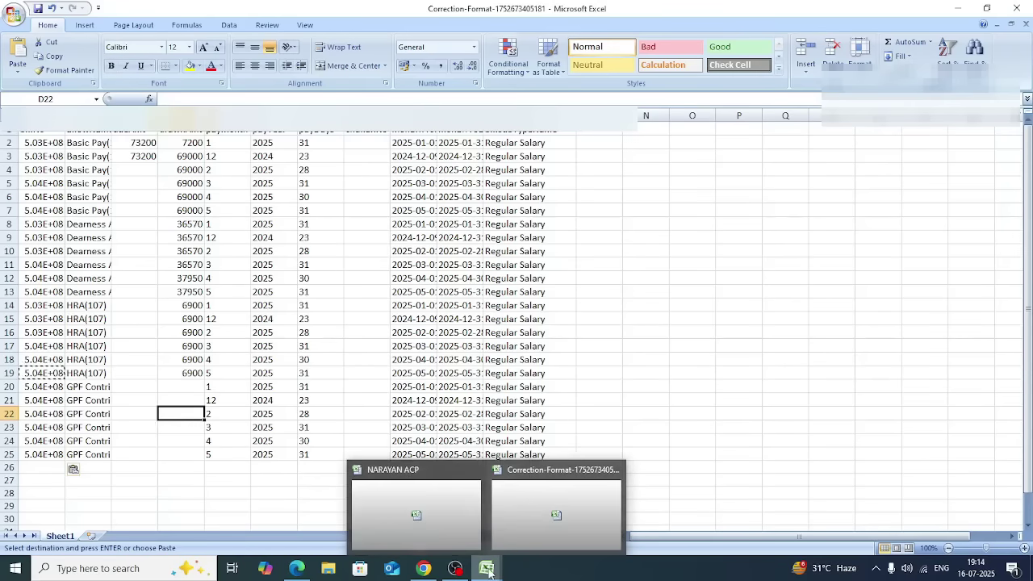
{"action": "left_click", "coordinate": [449, 515]}
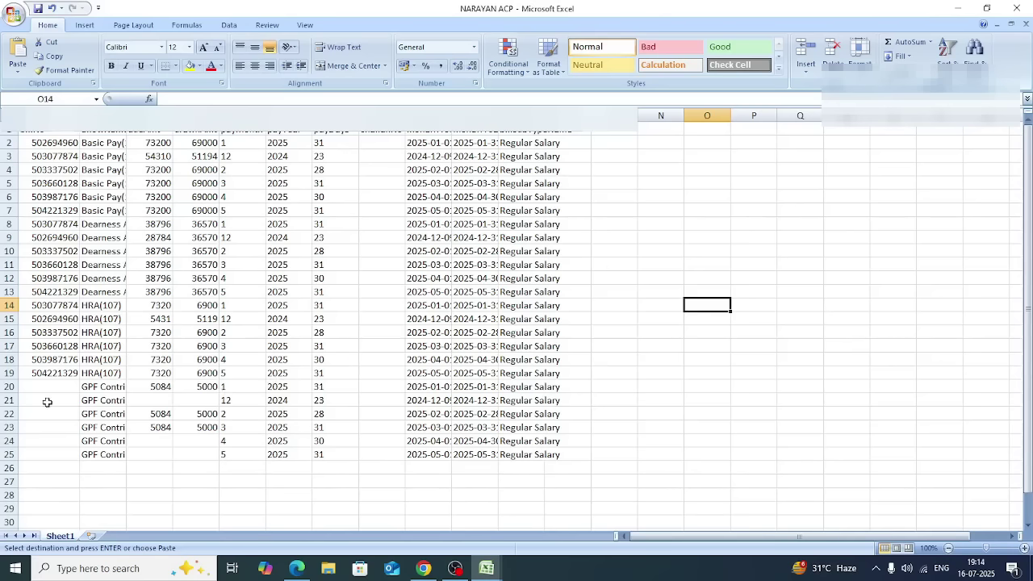
{"action": "left_click", "coordinate": [42, 373]}
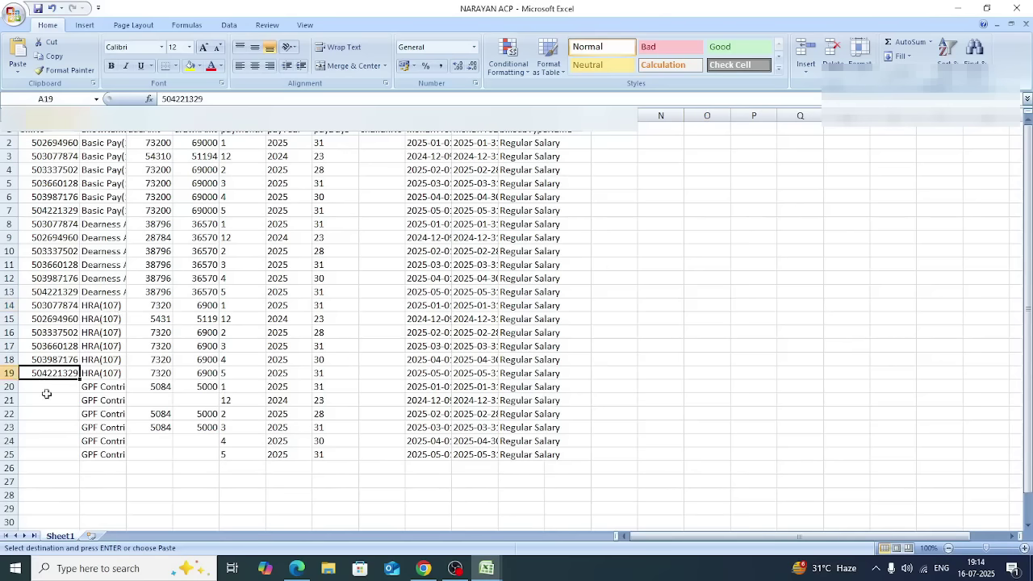
{"action": "key", "text": "ctrl+c"}
{"action": "left_click_drag", "start_coordinate": [51, 382], "coordinate": [55, 458]}
{"action": "key", "text": "ctrl+v"}
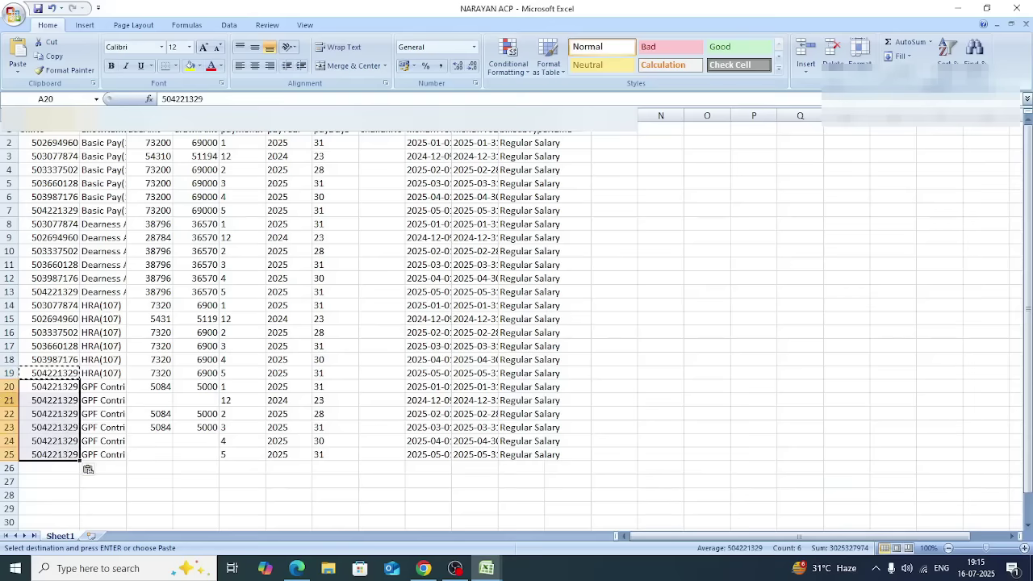
Delete the GPF Contribution rows without amounts, for pay months 12, 4 and 5, and save the workbook
{"action": "left_click", "coordinate": [9, 400]}
{"action": "right_click", "coordinate": [9, 401]}
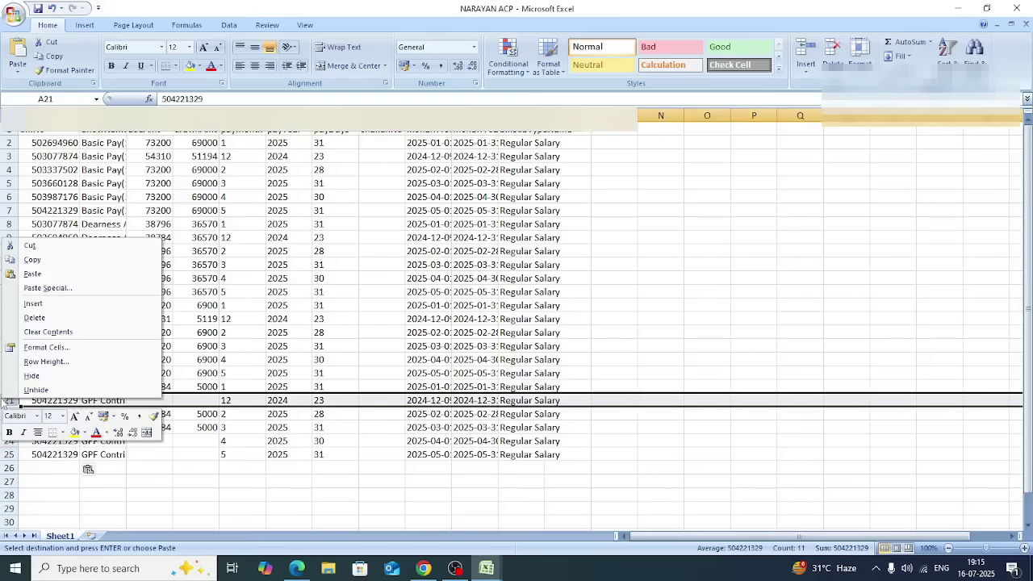
{"action": "left_click", "coordinate": [43, 322]}
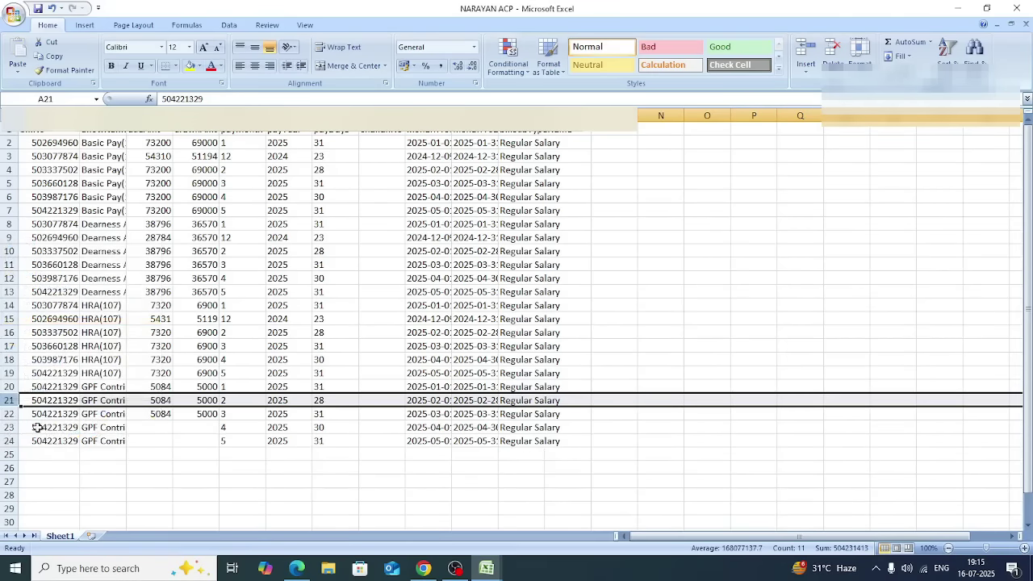
{"action": "left_click_drag", "start_coordinate": [9, 428], "coordinate": [9, 441]}
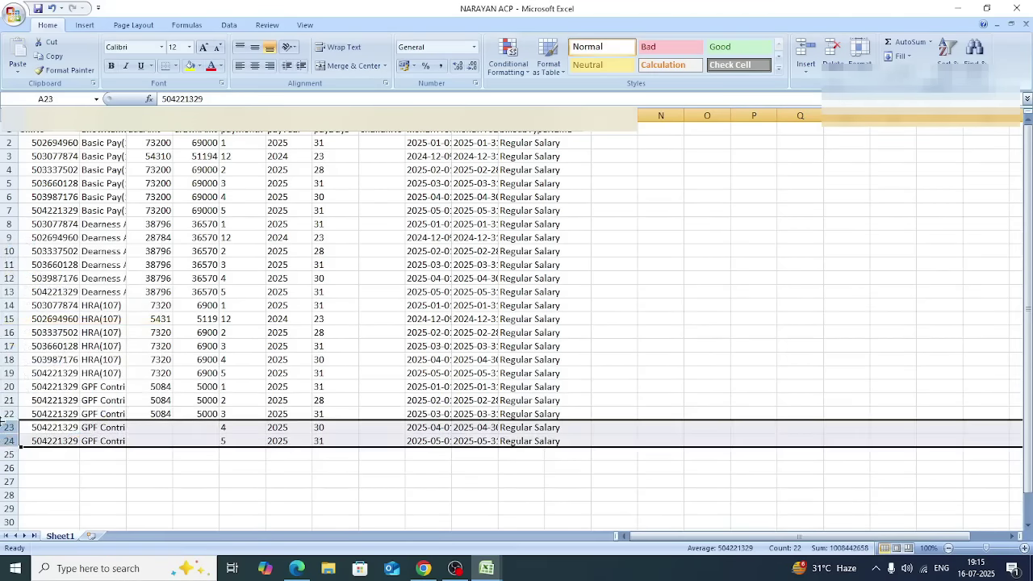
{"action": "right_click", "coordinate": [5, 428]}
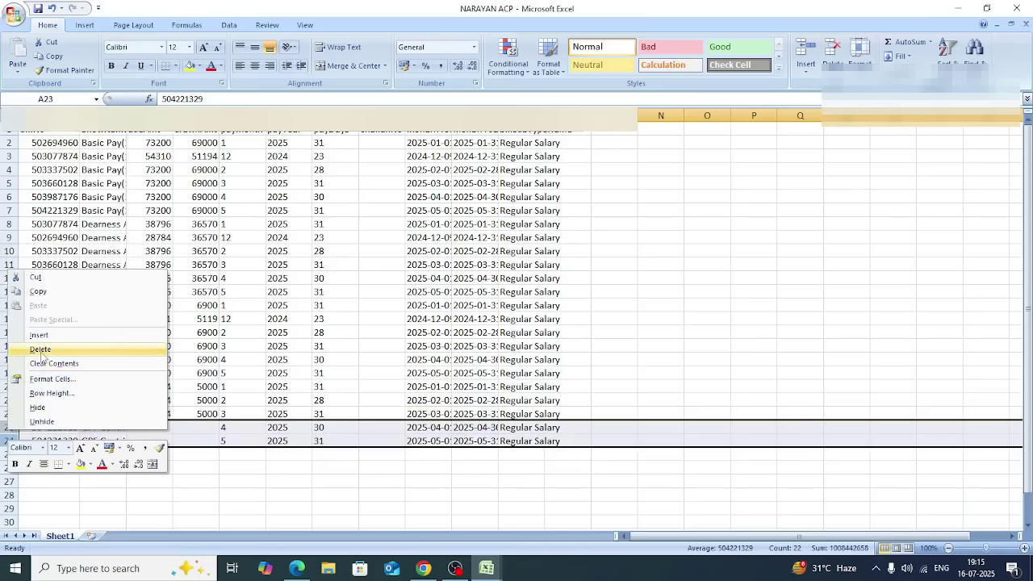
{"action": "left_click", "coordinate": [44, 355]}
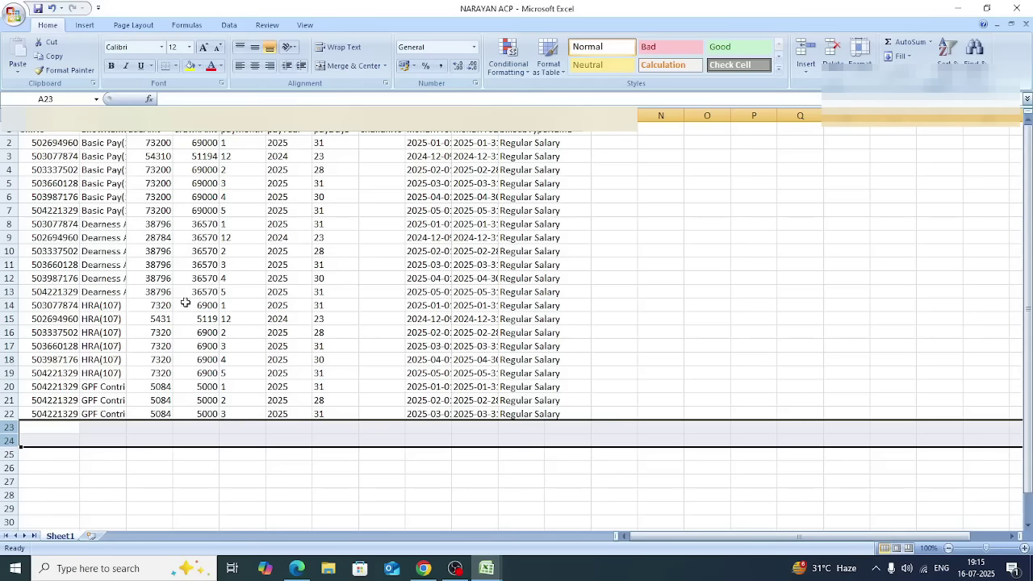
{"action": "left_click", "coordinate": [158, 428]}
{"action": "left_click", "coordinate": [206, 427]}
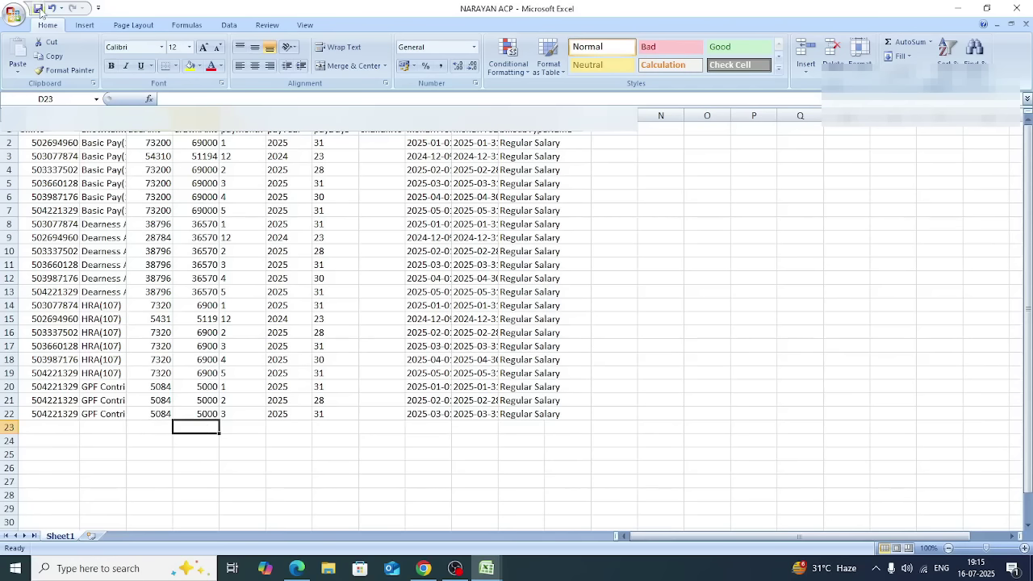
Switch to Chrome and attach the completed ACP workbook from the Desktop to the Bill Correction Bulk file upload
{"action": "left_click", "coordinate": [435, 569]}
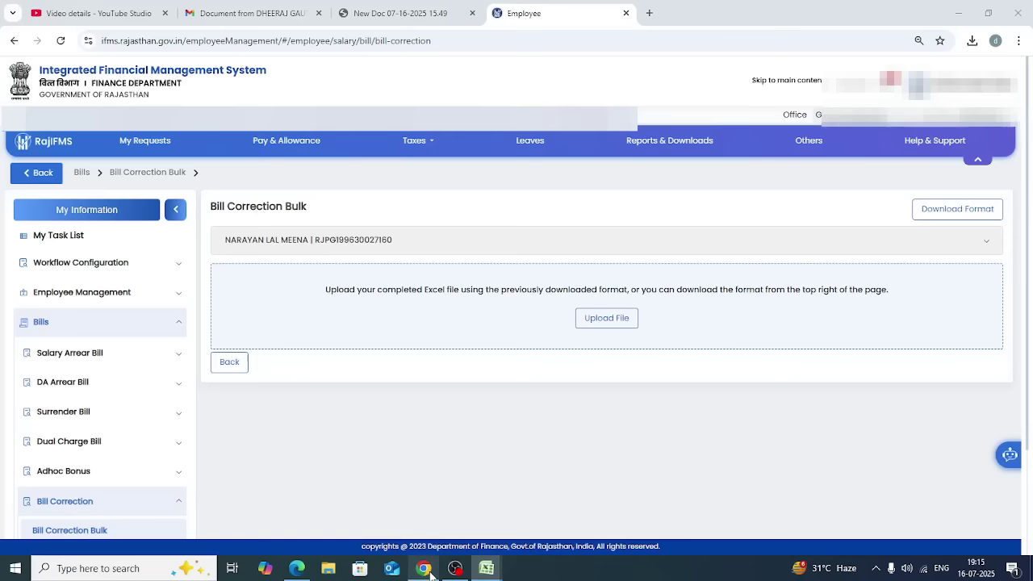
{"action": "left_click", "coordinate": [602, 321]}
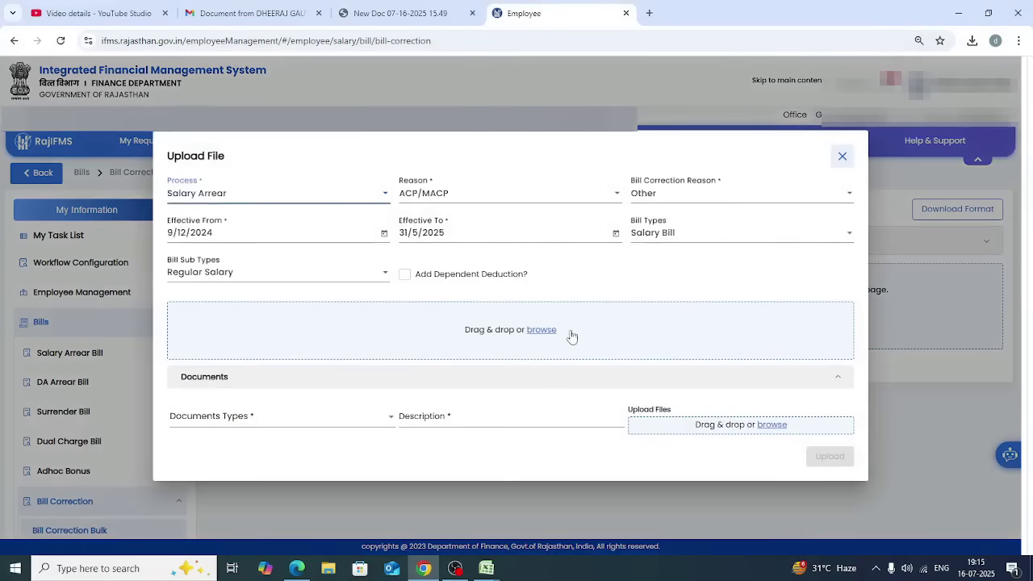
{"action": "left_click", "coordinate": [540, 330]}
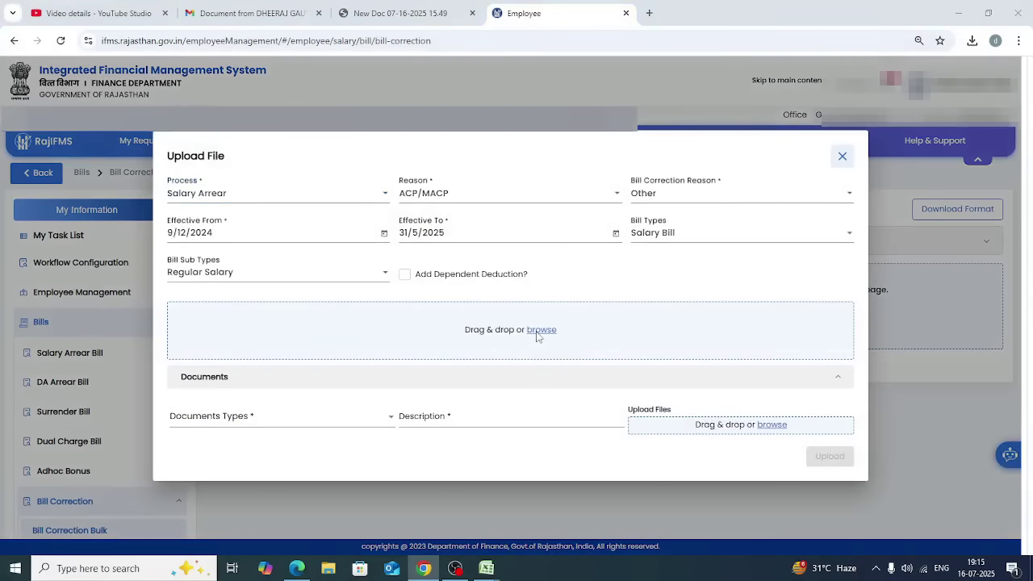
{"action": "scroll", "coordinate": [106, 167], "scroll_direction": "up", "scroll_amount": 3}
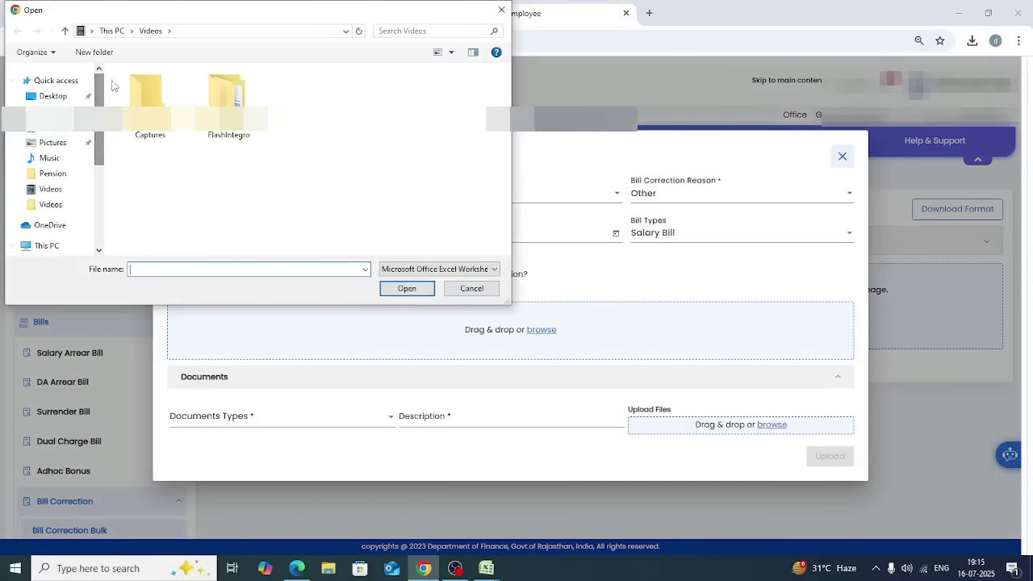
{"action": "left_click", "coordinate": [81, 96]}
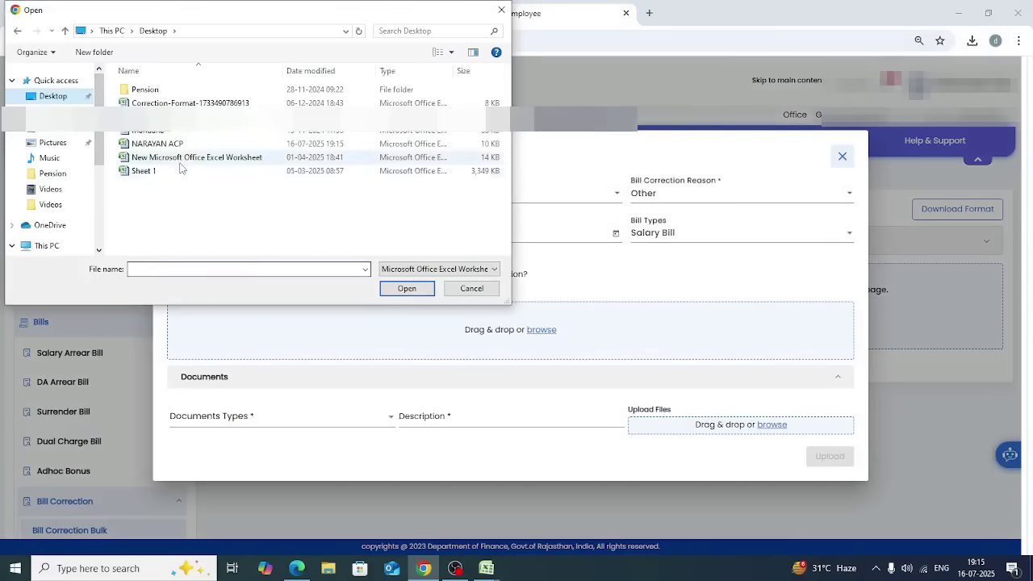
{"action": "double_click", "coordinate": [155, 143]}
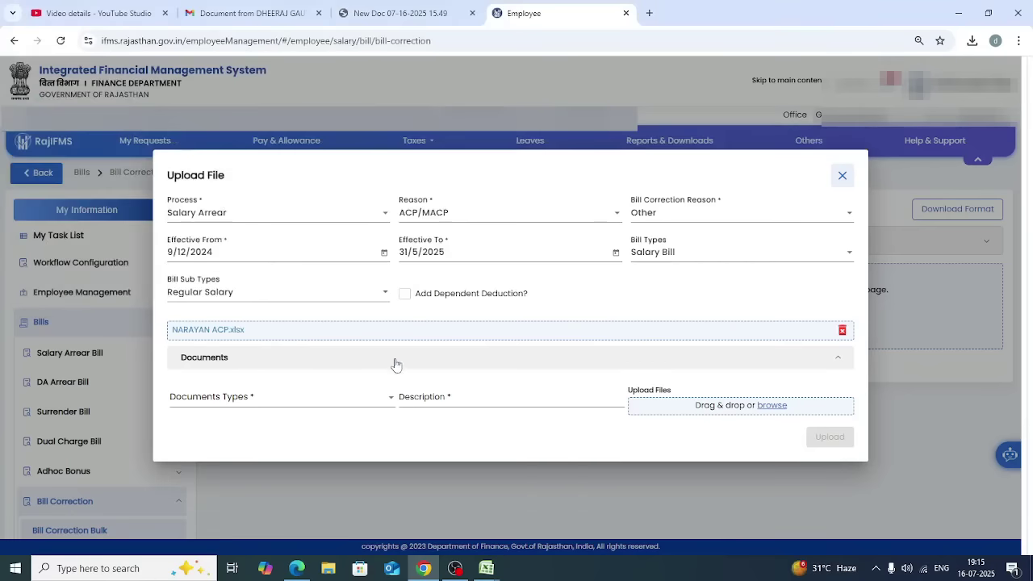
Add the supporting document "office order.pdf" with document type Bill Correction and description "order"
{"action": "left_click", "coordinate": [285, 404]}
{"action": "left_click", "coordinate": [228, 424]}
{"action": "left_click", "coordinate": [420, 400]}
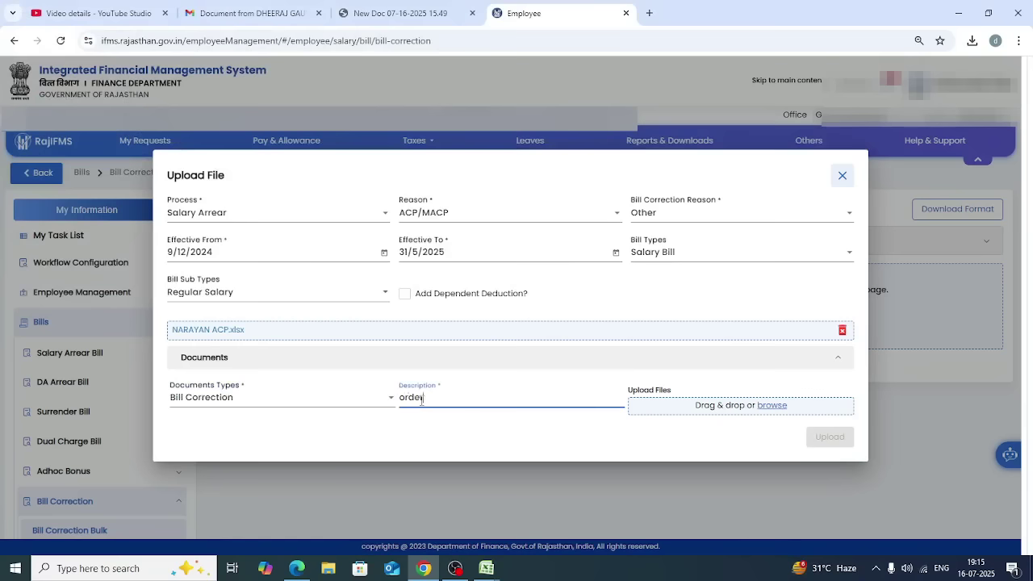
{"action": "left_click", "coordinate": [777, 408]}
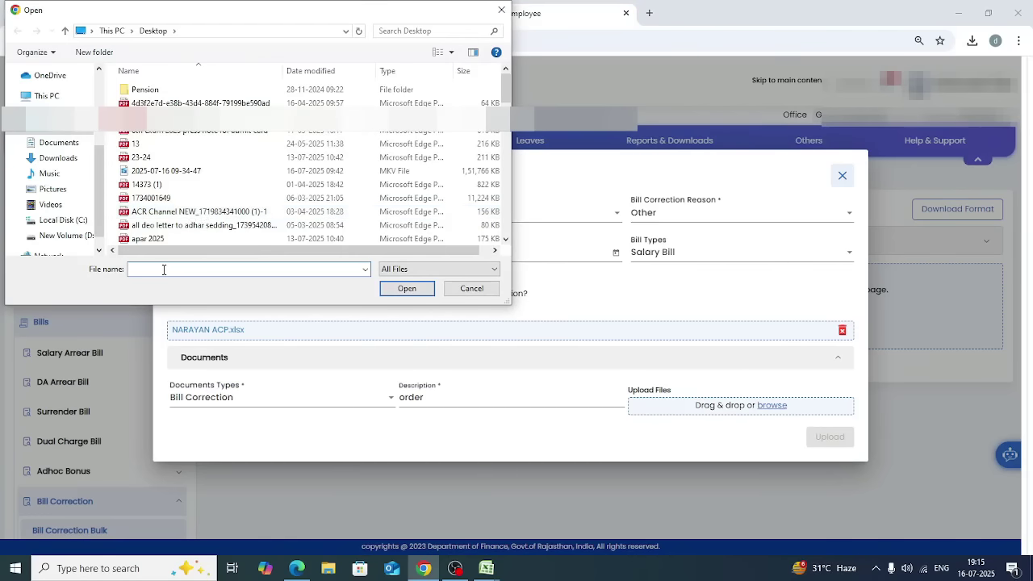
{"action": "type", "text": "off"}
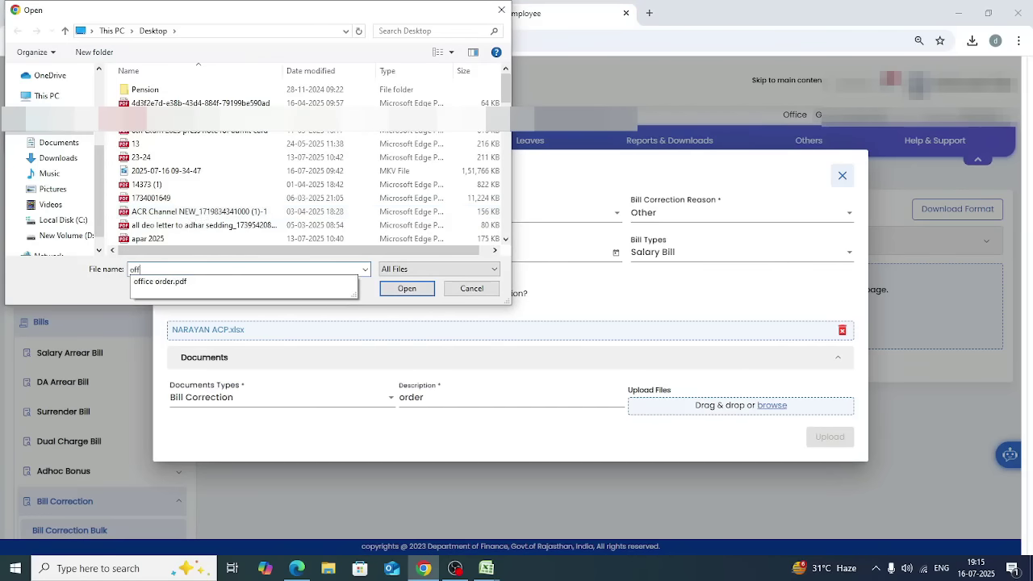
{"action": "left_click", "coordinate": [159, 282]}
{"action": "left_click", "coordinate": [407, 291]}
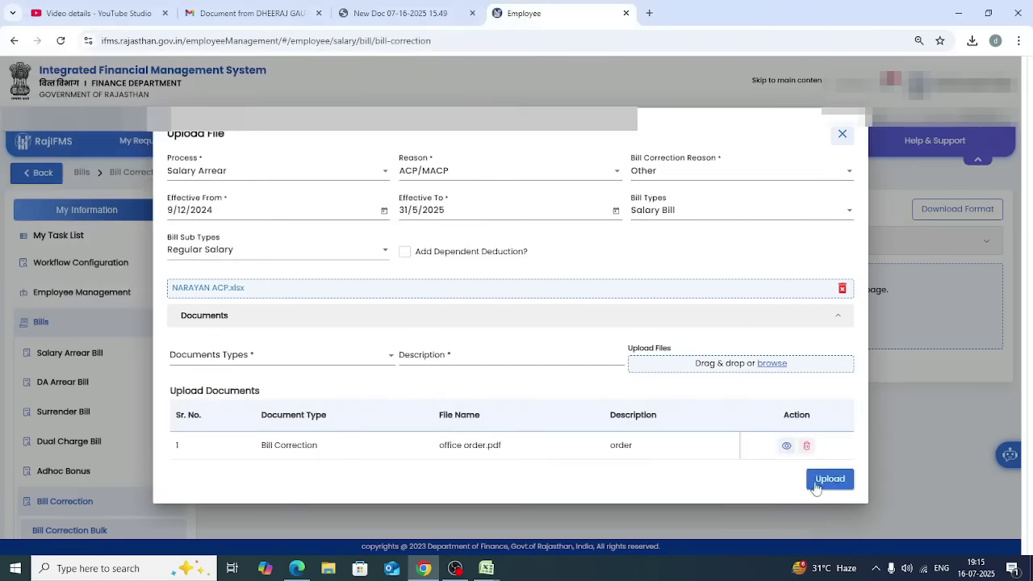
Upload the bill correction with its supporting document and confirm submitting the request
{"action": "left_click", "coordinate": [833, 483]}
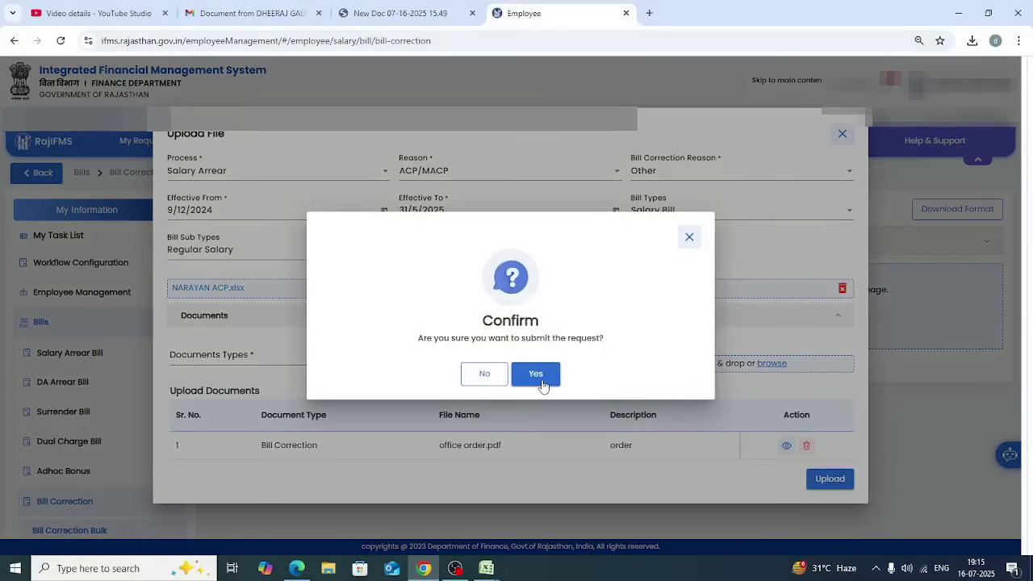
{"action": "left_click", "coordinate": [542, 378]}
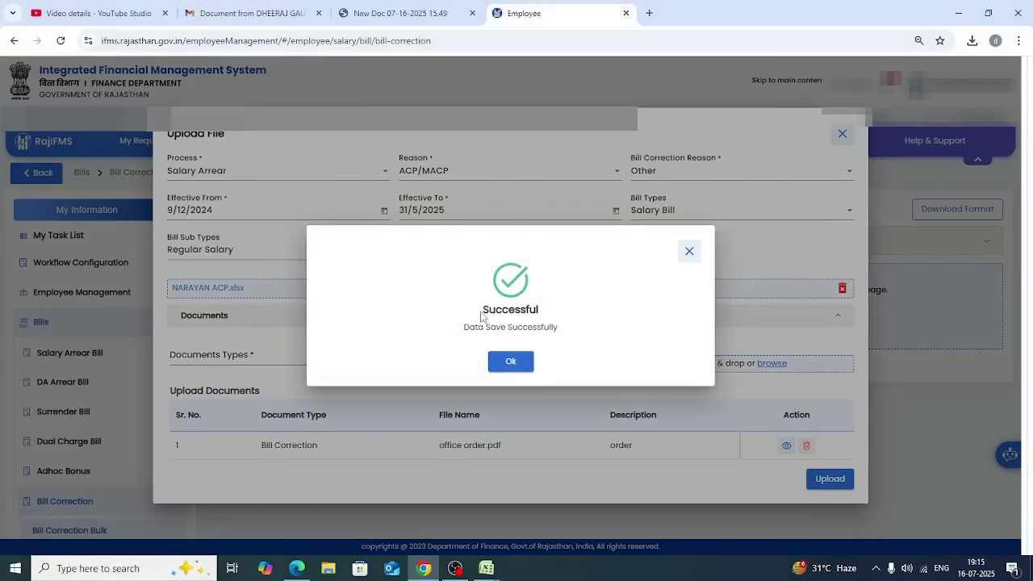
{"action": "left_click", "coordinate": [511, 362]}
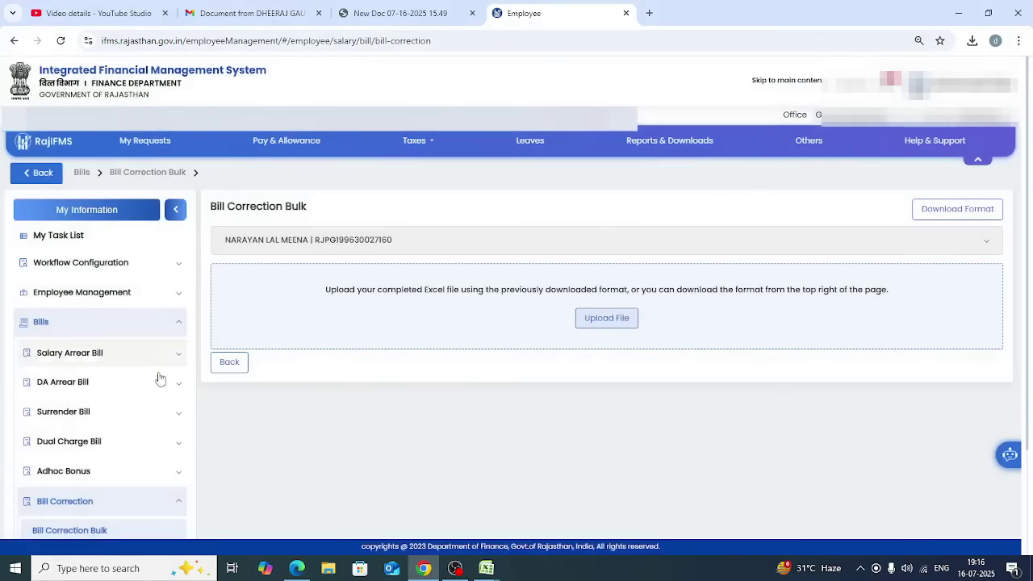
Open the Bill Correction Requests and send the approved Salary Arrear request on for processing, confirming it
{"action": "scroll", "coordinate": [133, 464], "scroll_direction": "down", "scroll_amount": 3}
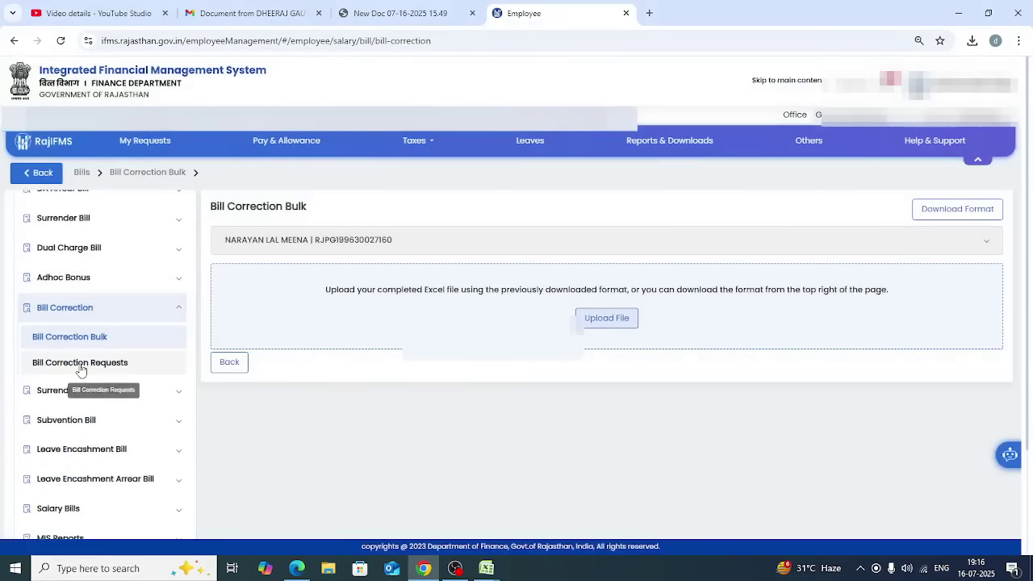
{"action": "left_click", "coordinate": [81, 365]}
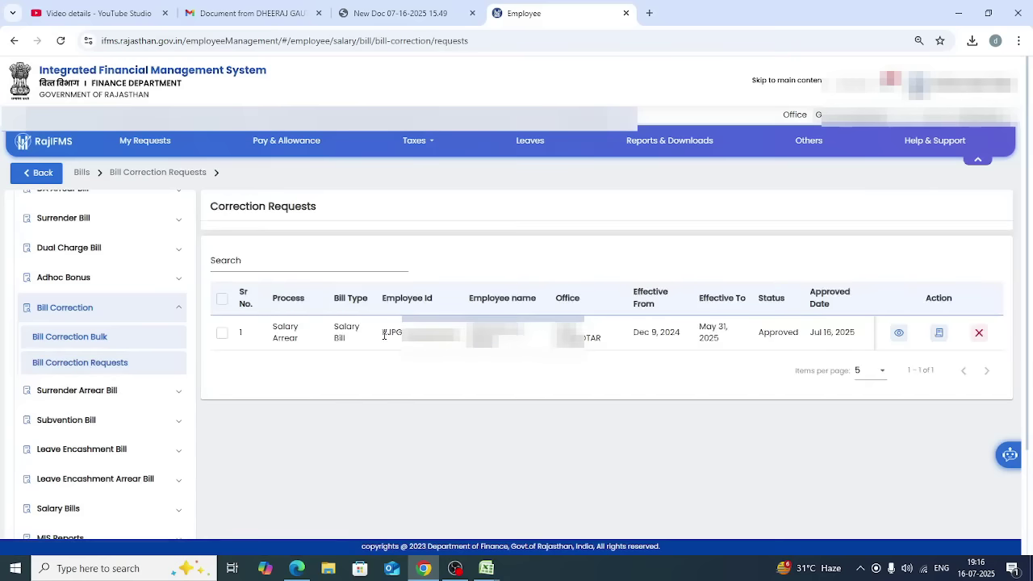
{"action": "left_click", "coordinate": [943, 336]}
{"action": "left_click", "coordinate": [548, 380]}
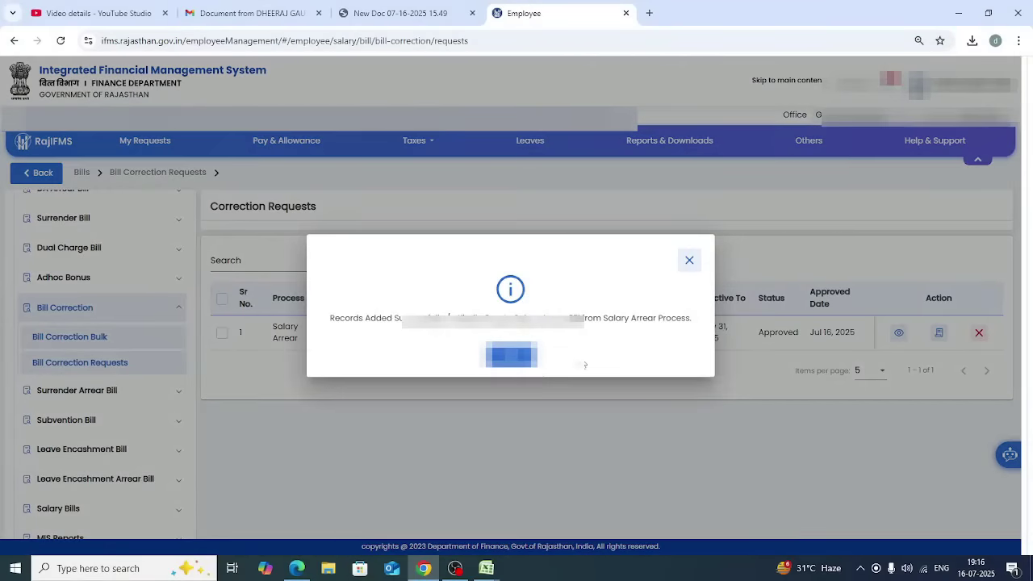
{"action": "left_click", "coordinate": [511, 357]}
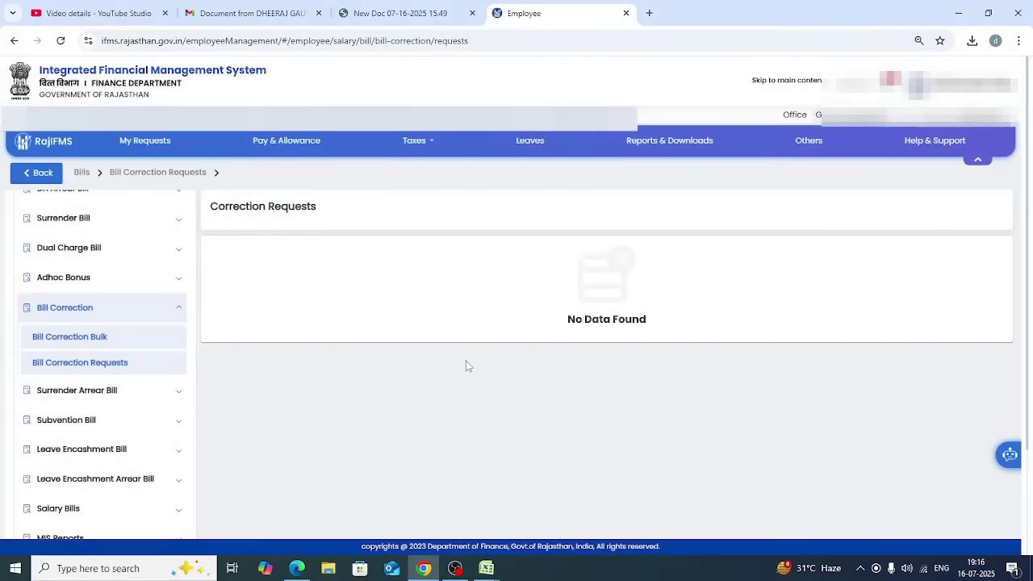
Open the Salary Arrear requests and generate the bill for the approved arrear, confirming pay month 7 and pay year 2025
{"action": "scroll", "coordinate": [136, 351], "scroll_direction": "up", "scroll_amount": 3}
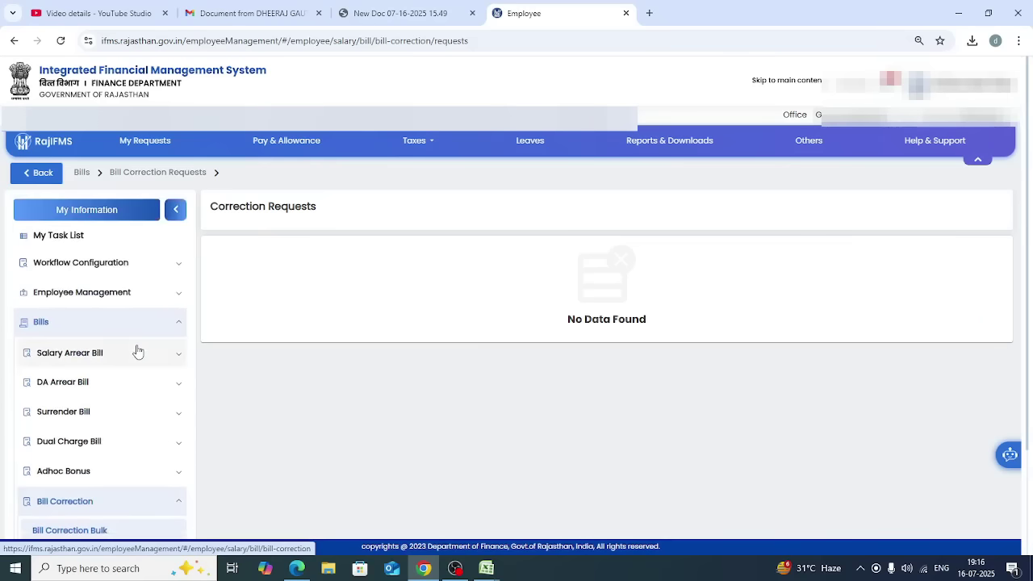
{"action": "scroll", "coordinate": [109, 383], "scroll_direction": "down", "scroll_amount": 2}
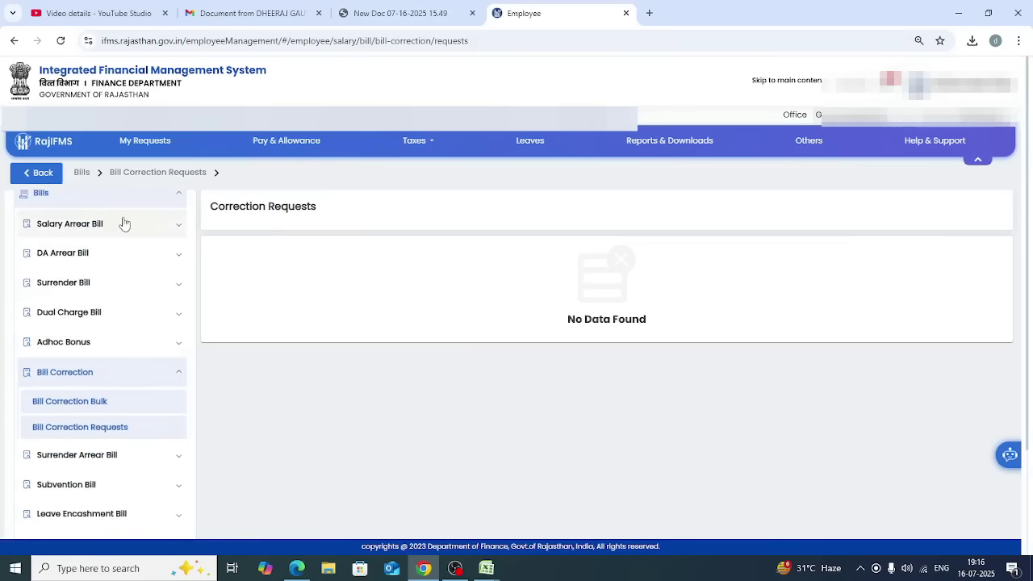
{"action": "left_click", "coordinate": [124, 223]}
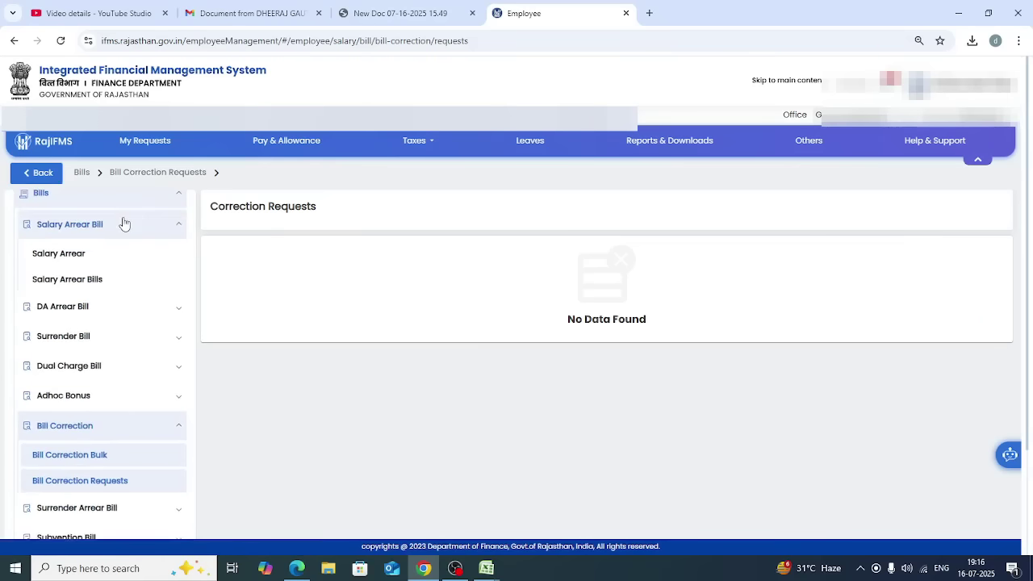
{"action": "left_click", "coordinate": [62, 260]}
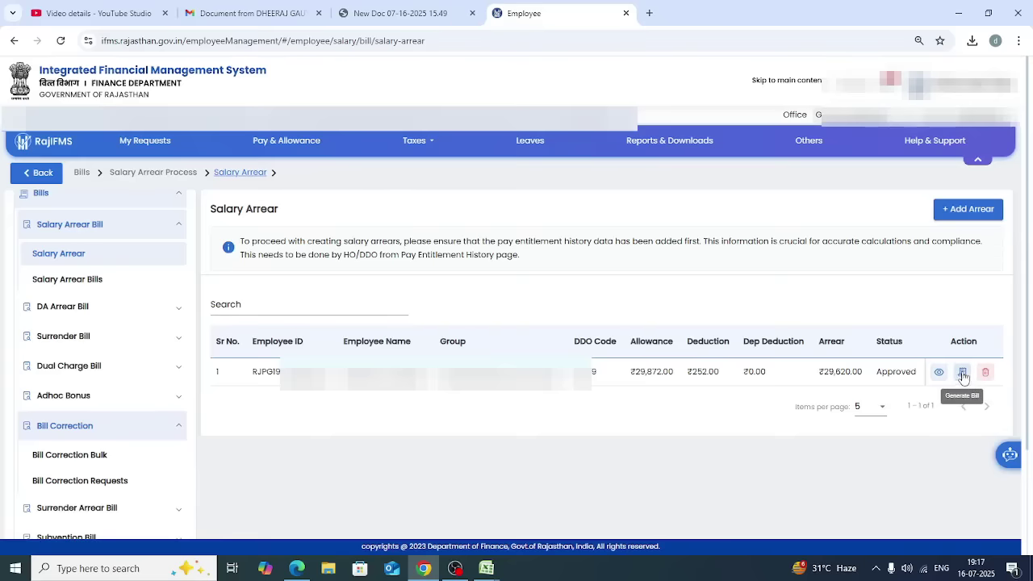
{"action": "left_click", "coordinate": [963, 373]}
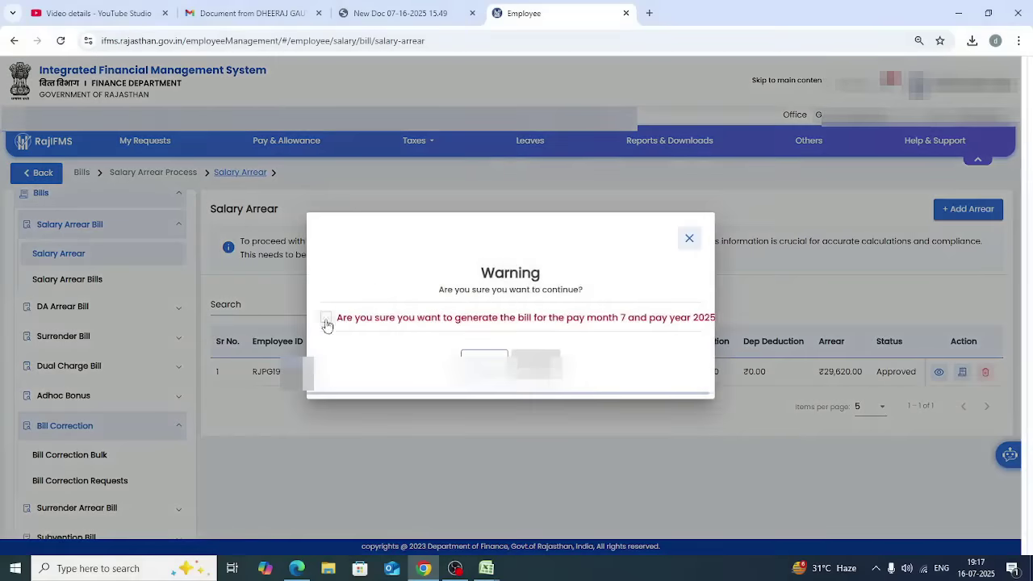
{"action": "left_click", "coordinate": [325, 341]}
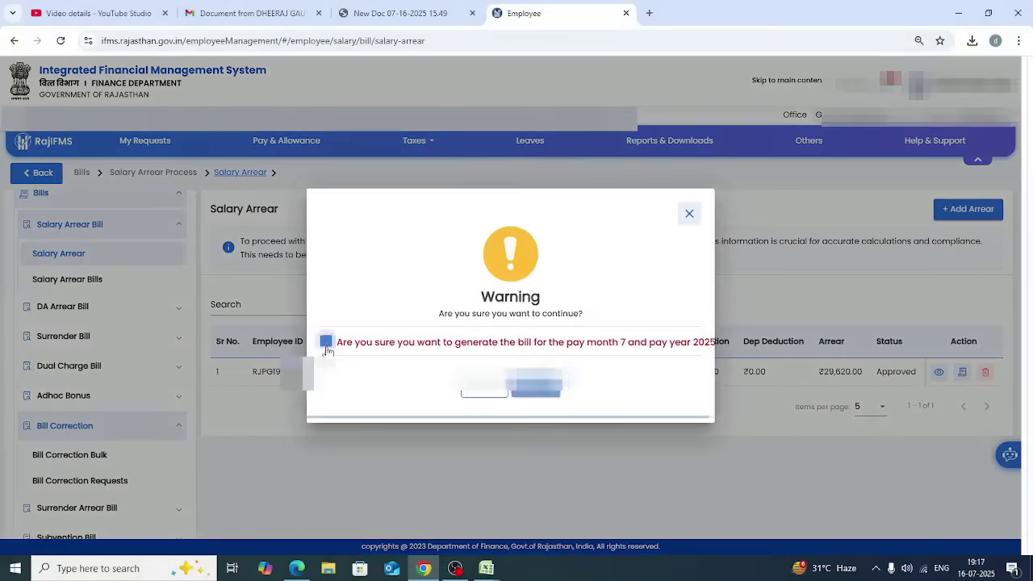
{"action": "left_click", "coordinate": [552, 391]}
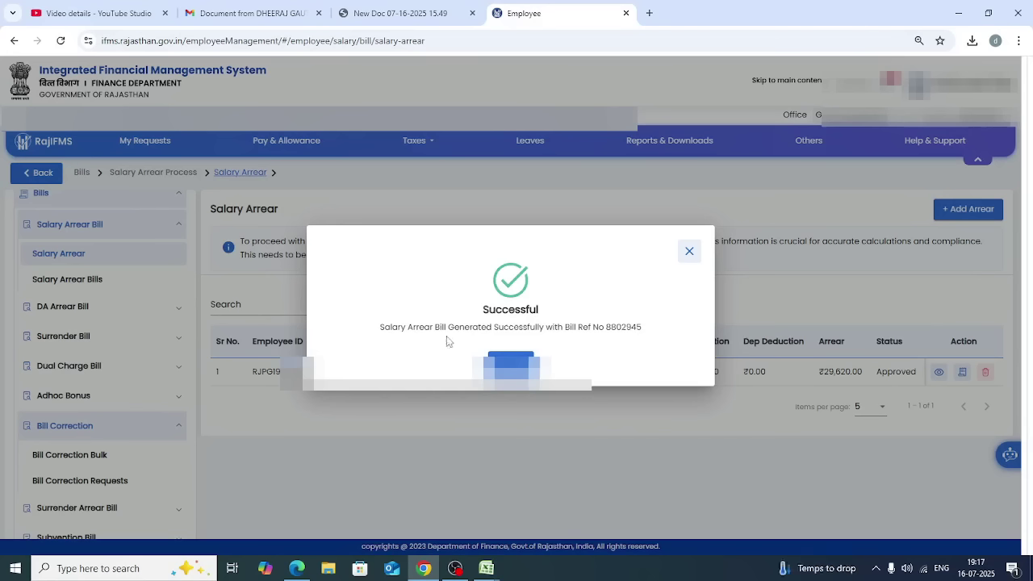
{"action": "left_click", "coordinate": [511, 368]}
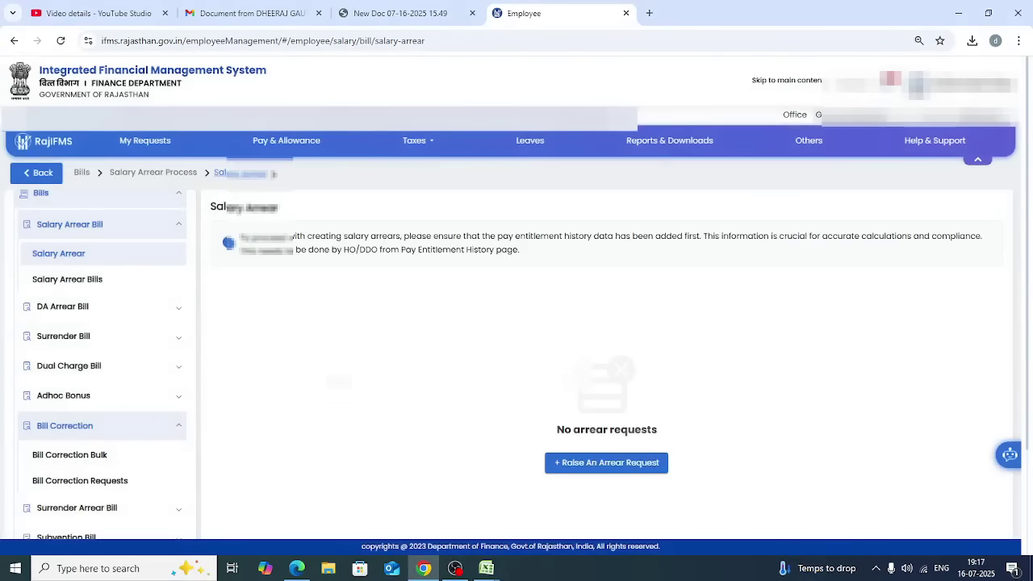
Open the Salary Arrear Bills and search for bills of financial year 2025-2026 and month JULY-2025
{"action": "left_click", "coordinate": [74, 282]}
{"action": "left_click", "coordinate": [517, 240]}
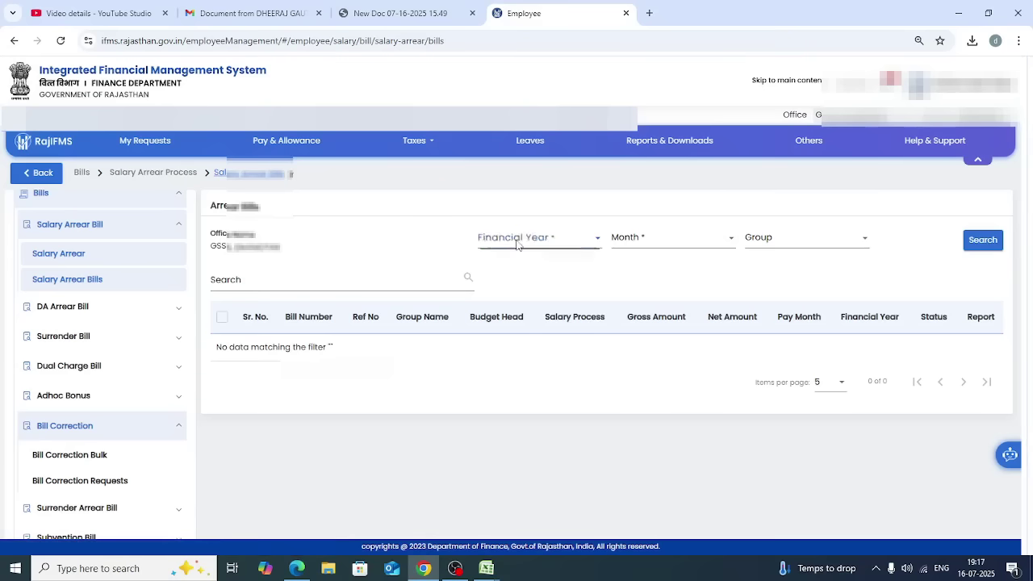
{"action": "left_click", "coordinate": [506, 267]}
{"action": "left_click", "coordinate": [648, 247]}
{"action": "left_click", "coordinate": [642, 263]}
{"action": "left_click", "coordinate": [763, 242]}
{"action": "left_click", "coordinate": [914, 265]}
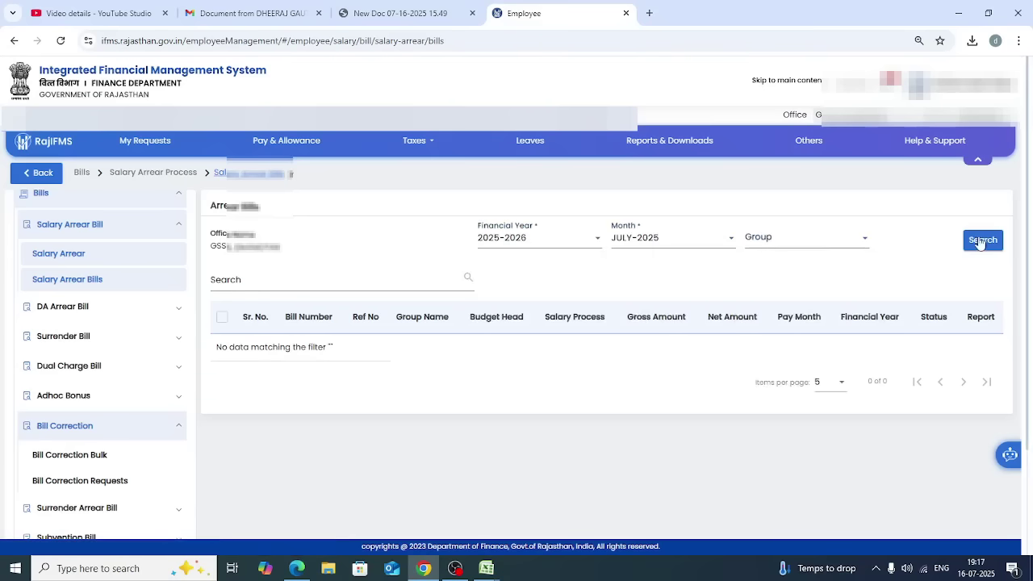
{"action": "left_click", "coordinate": [981, 241]}
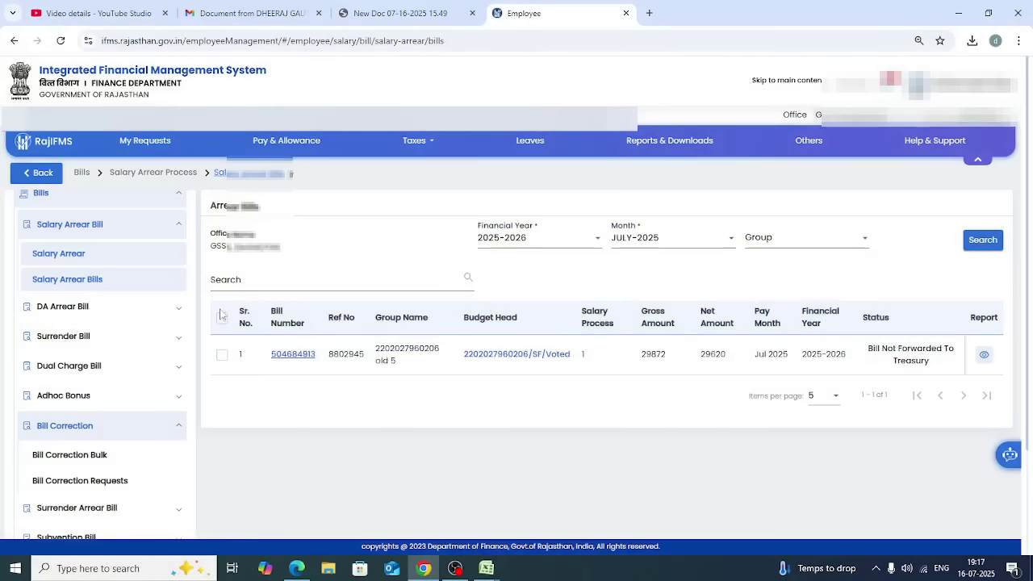
Select the salary arrear bill, open its details and choose Other as the type of document to add
{"action": "left_click", "coordinate": [222, 319]}
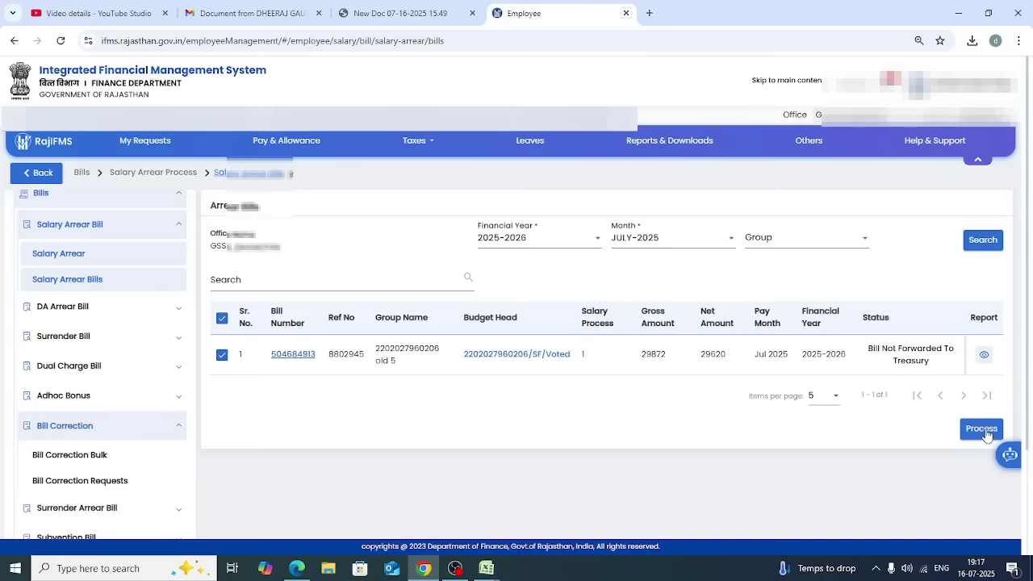
{"action": "left_click", "coordinate": [287, 362]}
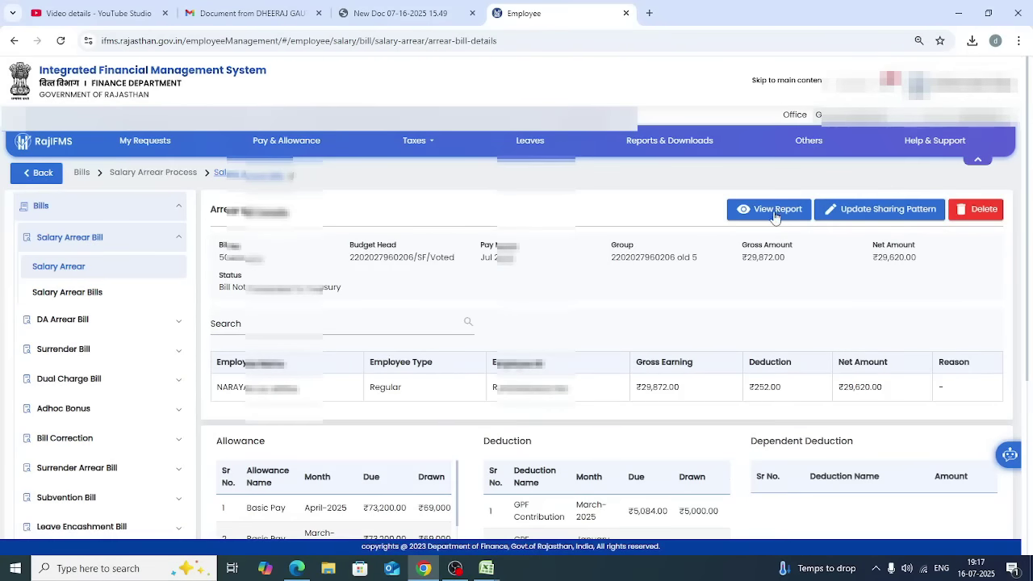
{"action": "scroll", "coordinate": [737, 312], "scroll_direction": "down", "scroll_amount": 3}
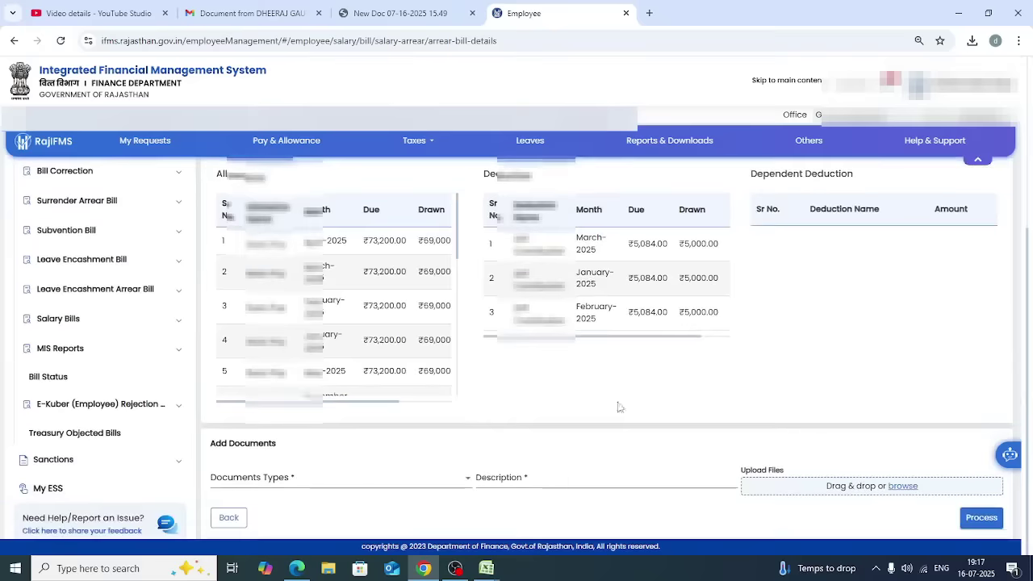
{"action": "left_click", "coordinate": [335, 492]}
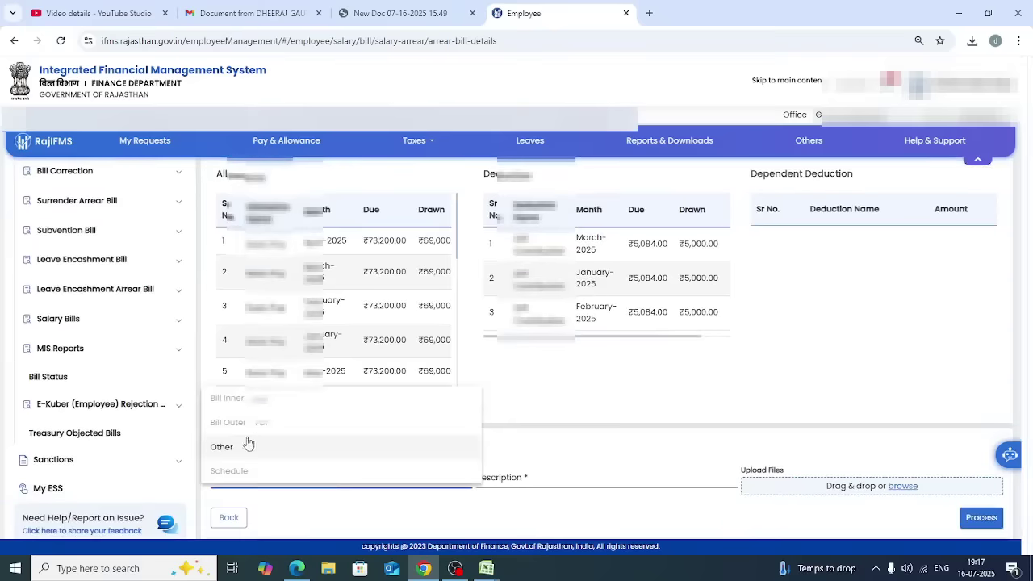
{"action": "left_click", "coordinate": [229, 448]}
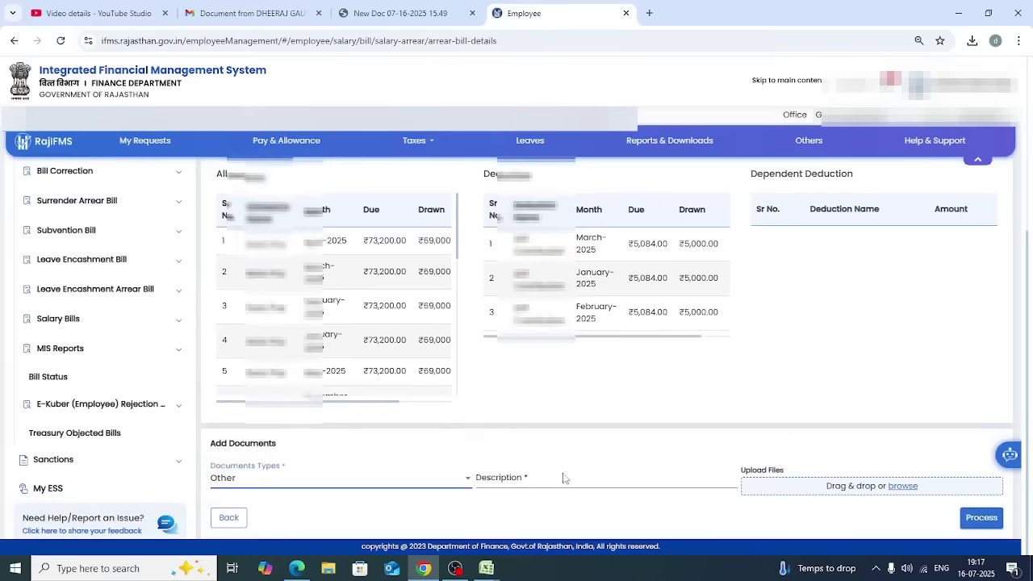
Start processing the arrear bill, mark the certification statements in the confirmation, and dismiss it without submitting
{"action": "left_click", "coordinate": [982, 523]}
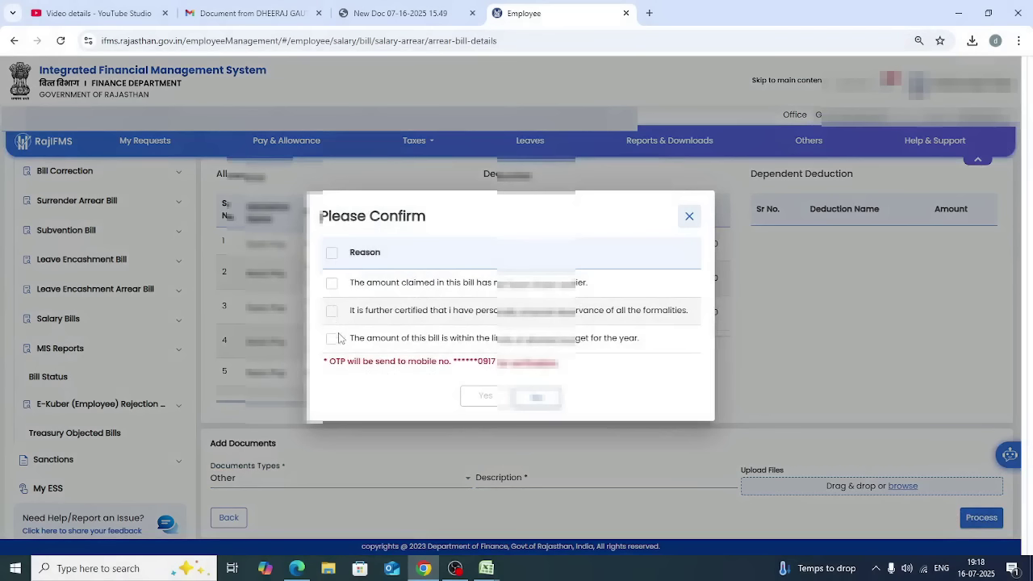
{"action": "left_click", "coordinate": [331, 252]}
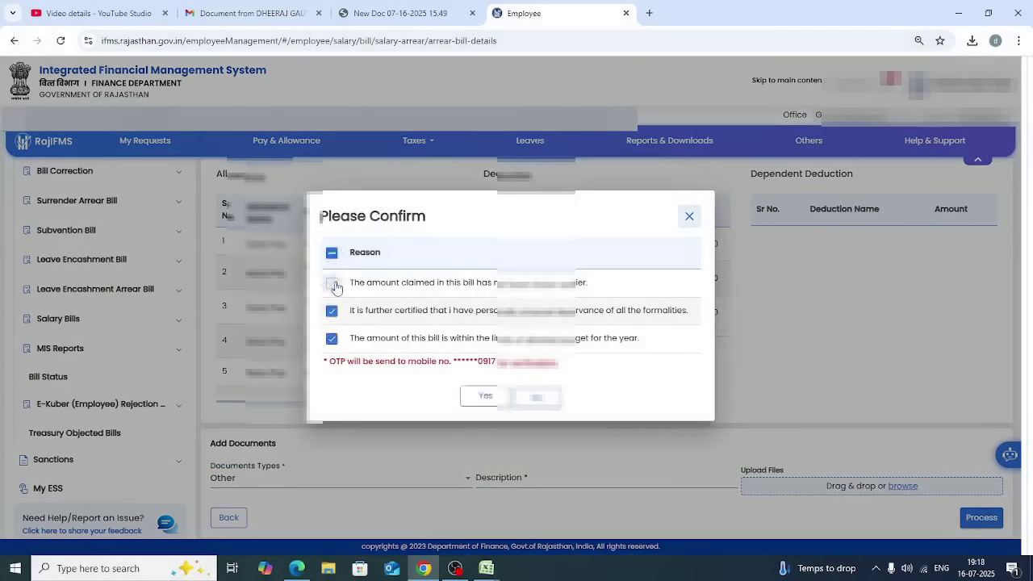
{"action": "left_click", "coordinate": [689, 217]}
{"action": "scroll", "coordinate": [662, 374], "scroll_direction": "up", "scroll_amount": 3}
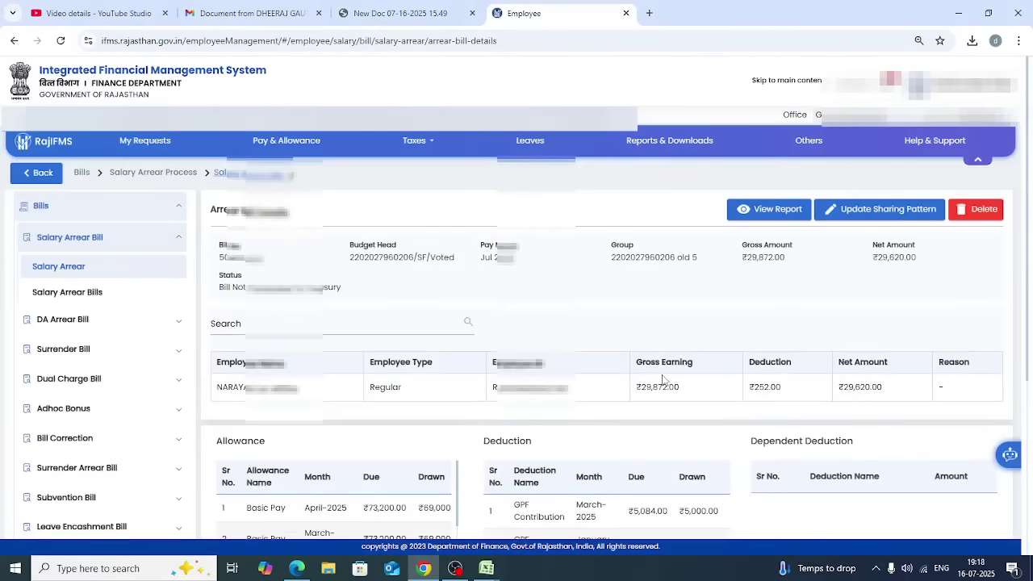